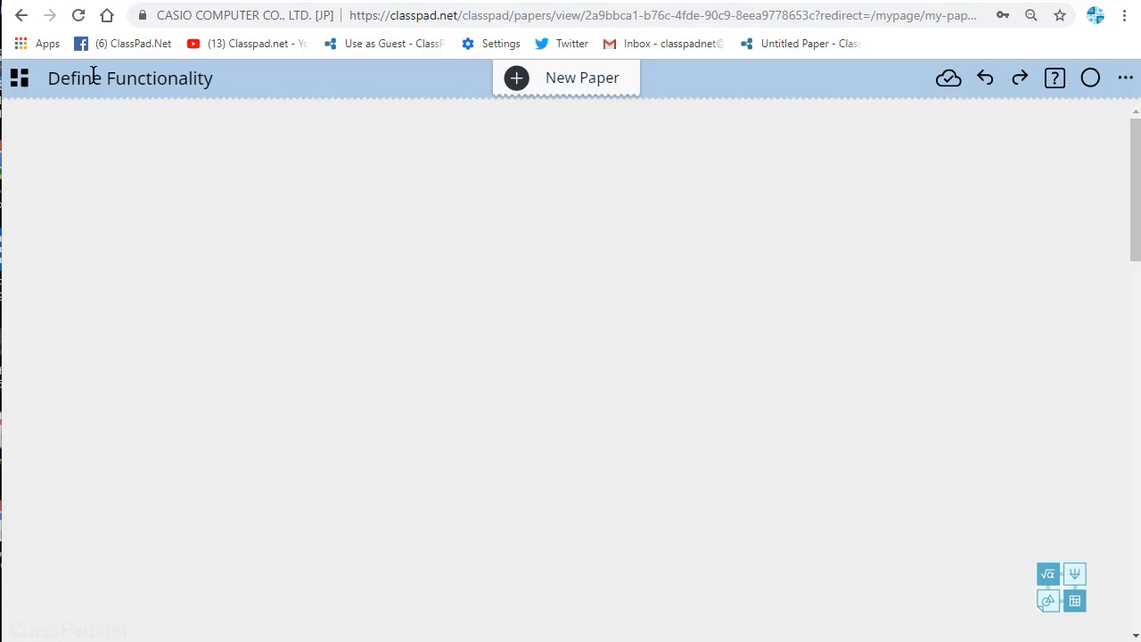
Step: Add a Calculate note near the paper's upper left corner and define the list a:={1,3,6,2,4}
left_click(54, 156)
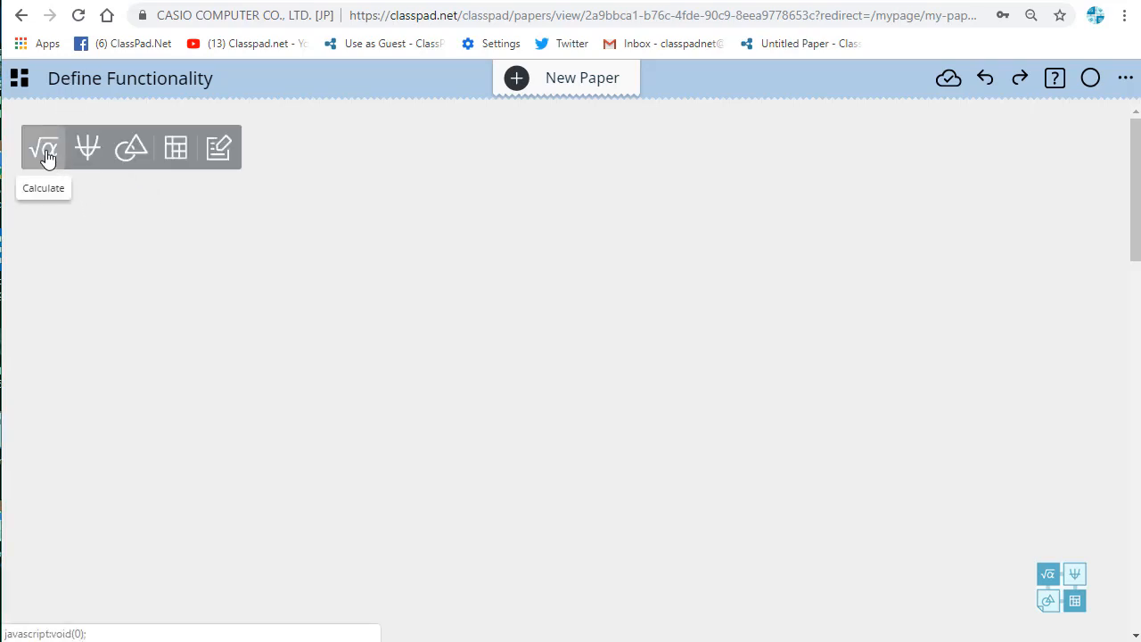
left_click(44, 153)
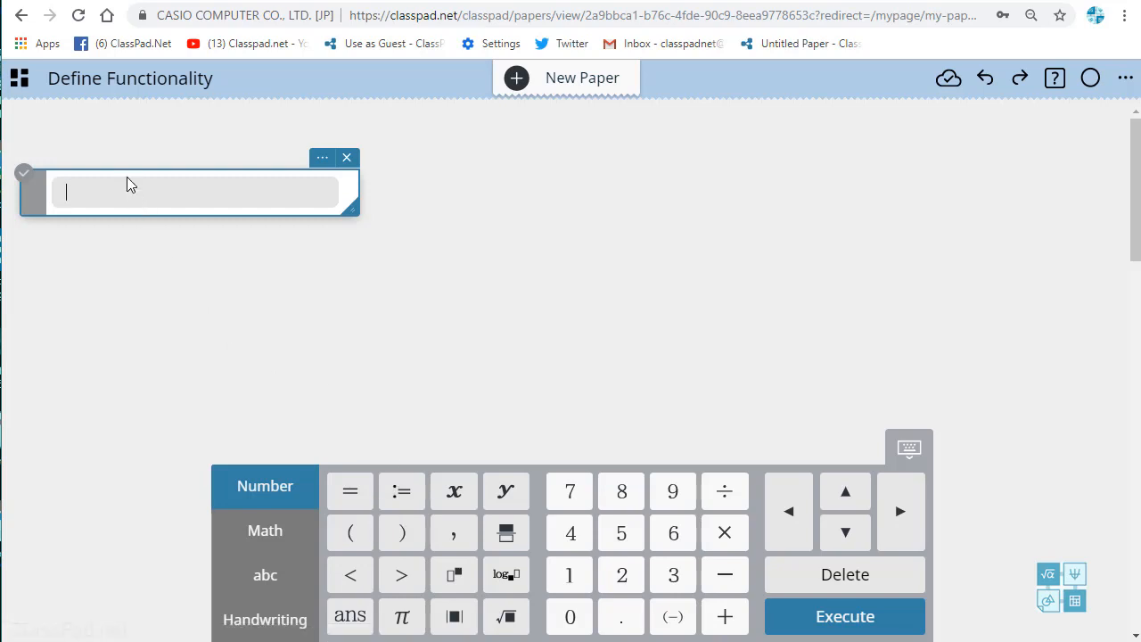
type("a")
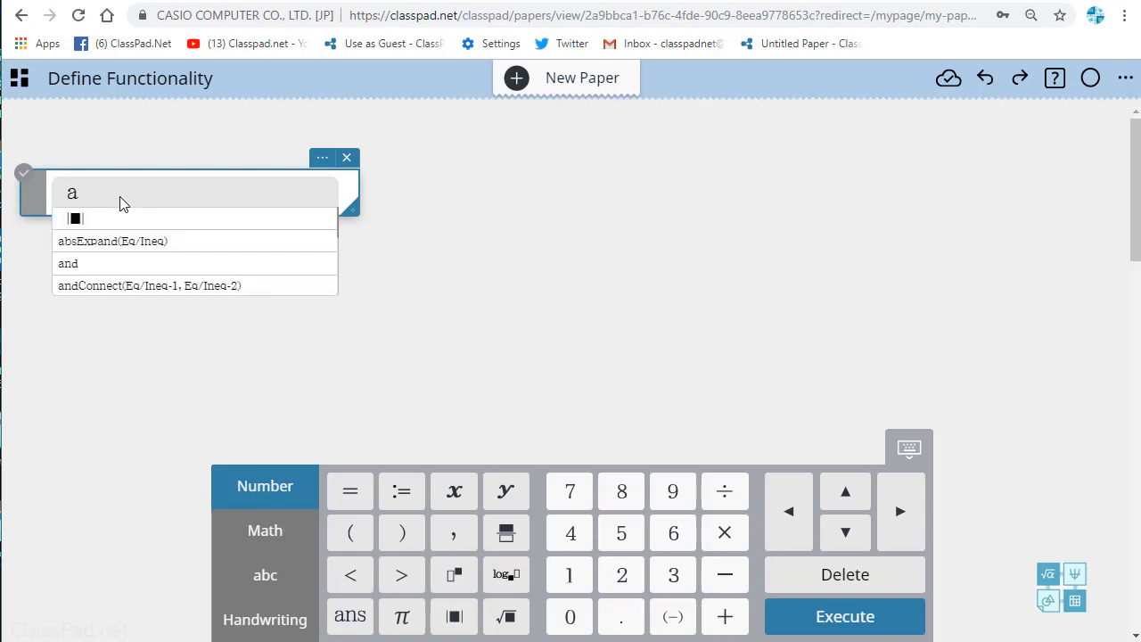
type(":")
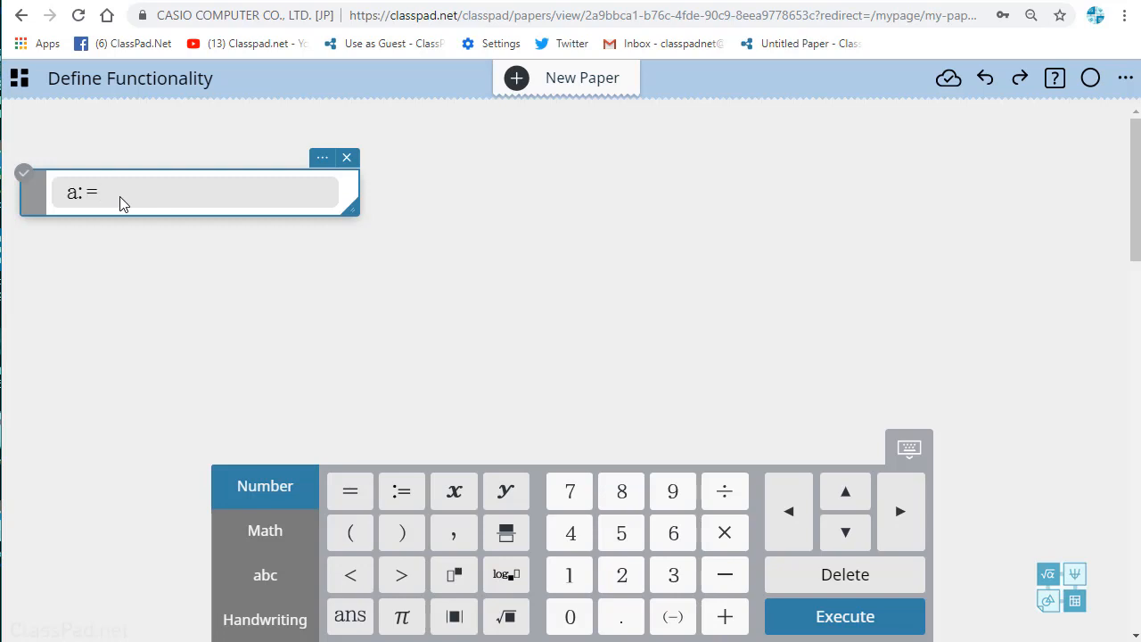
type("={1,")
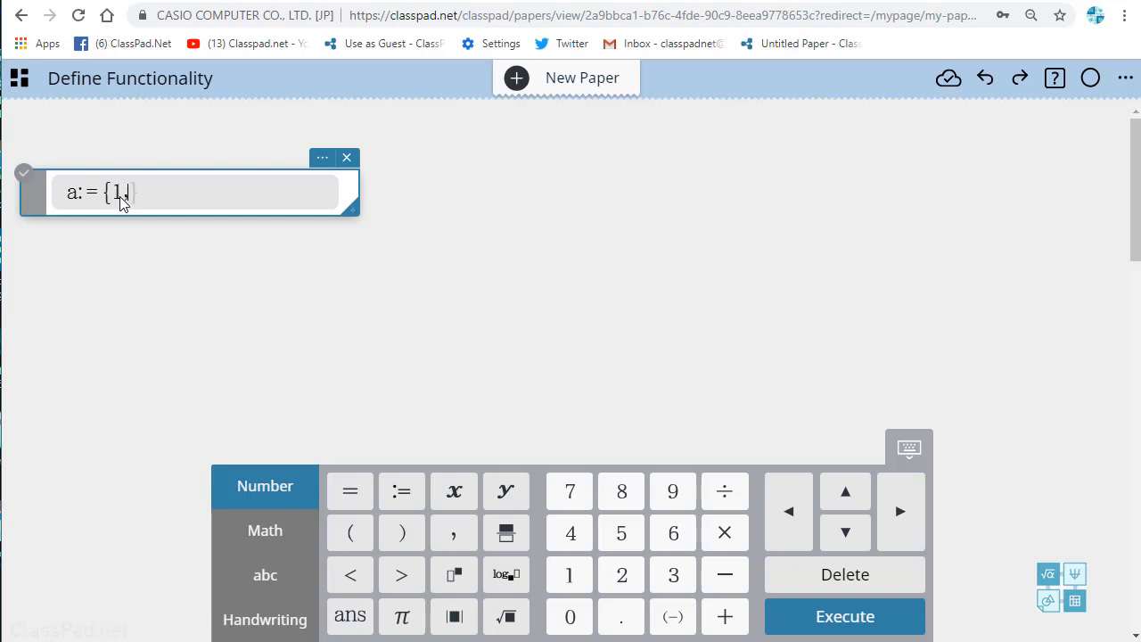
type("3,6,2,4")
key("Return")
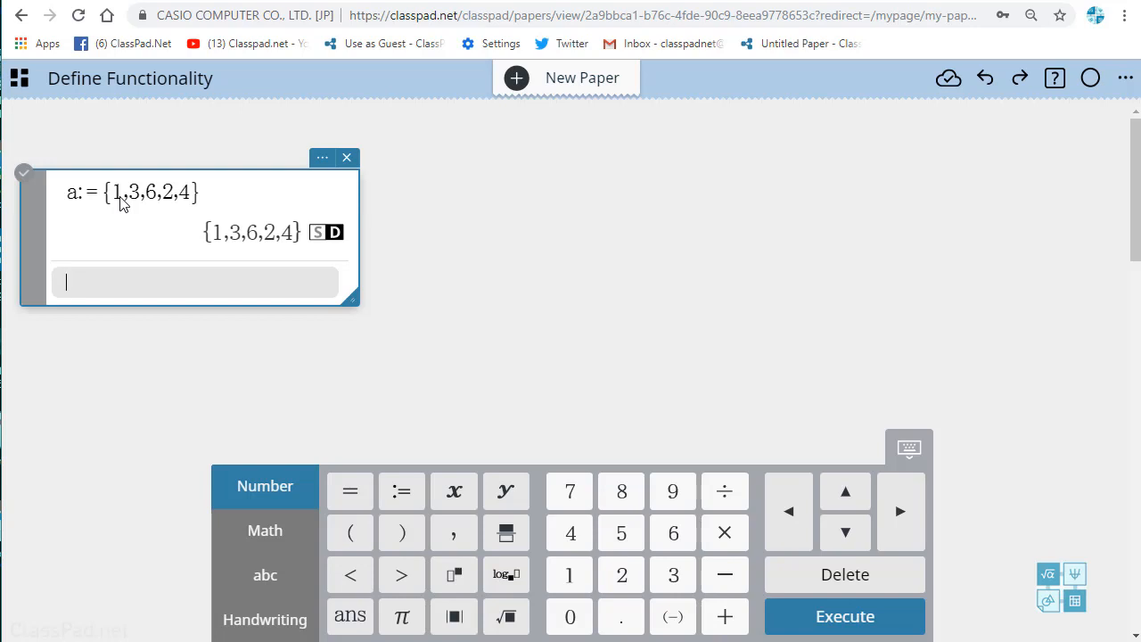
Step: Calculate 2·a on the next line of the calculation note
type("28")
key("BackSpace")
type("*")
type("a")
key("Return")
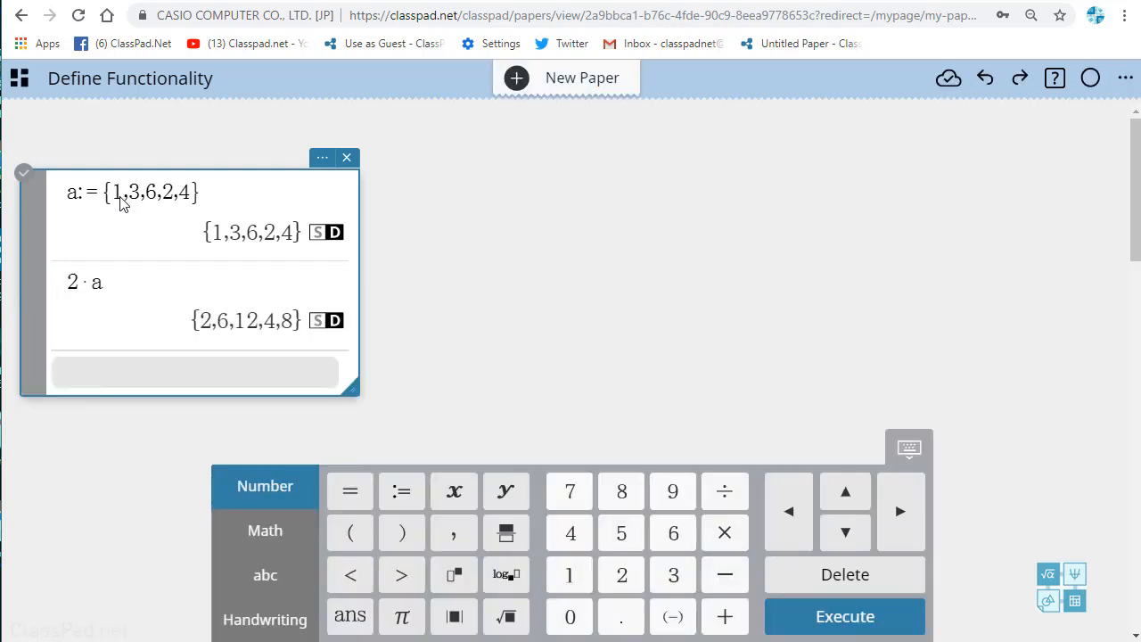
Step: Add a statistics table to the right of the calculation note and fill column A from the defined list a
left_click(714, 179)
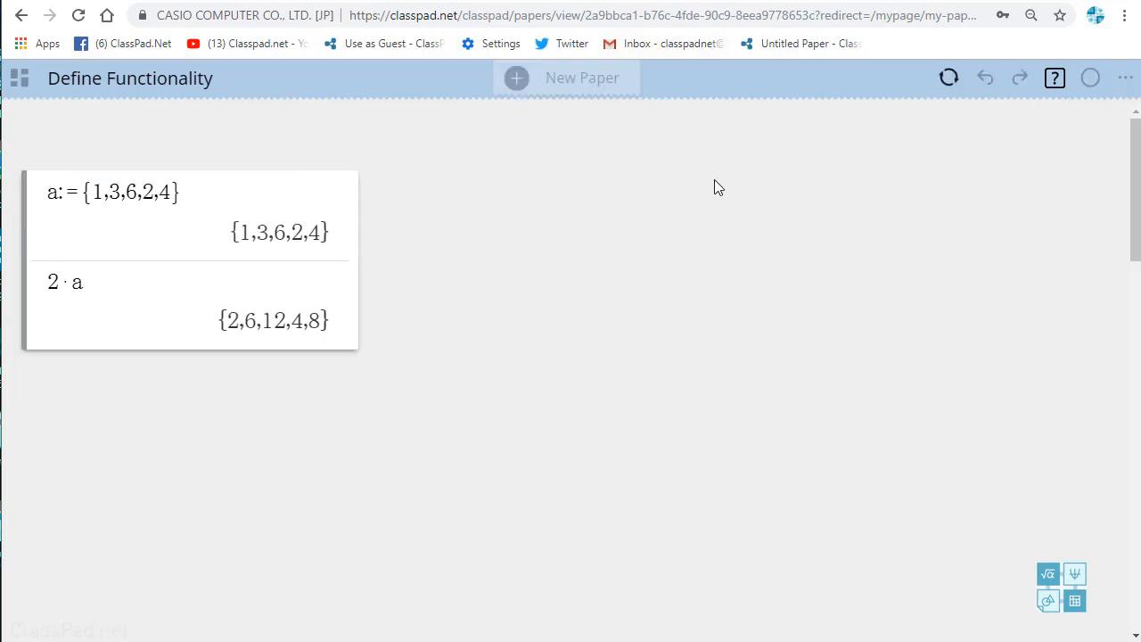
left_click(703, 185)
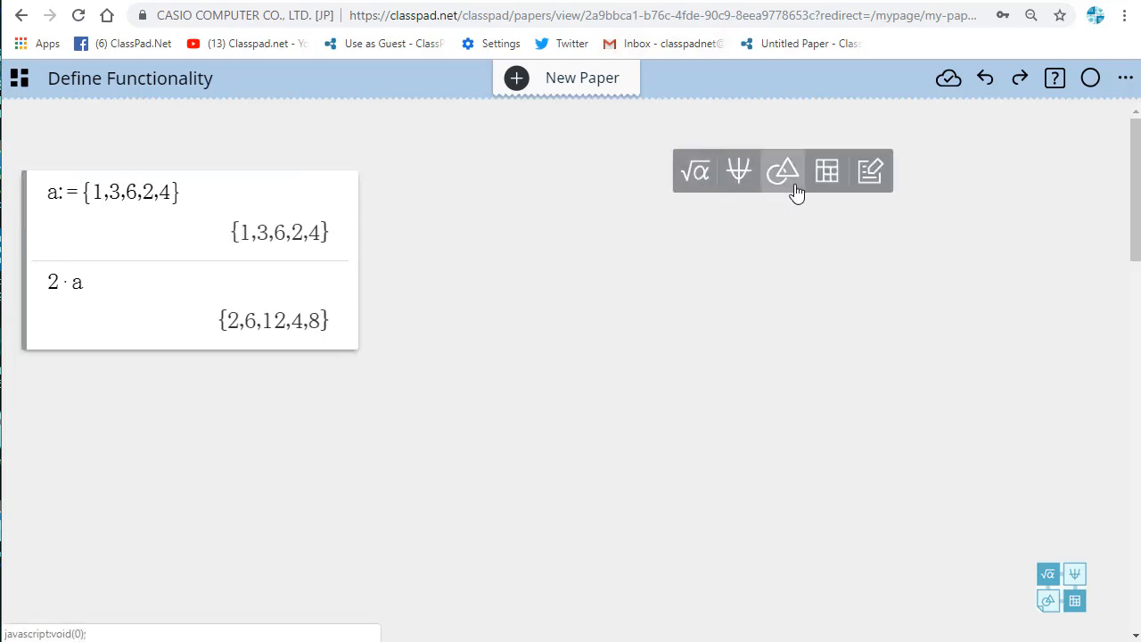
left_click(830, 174)
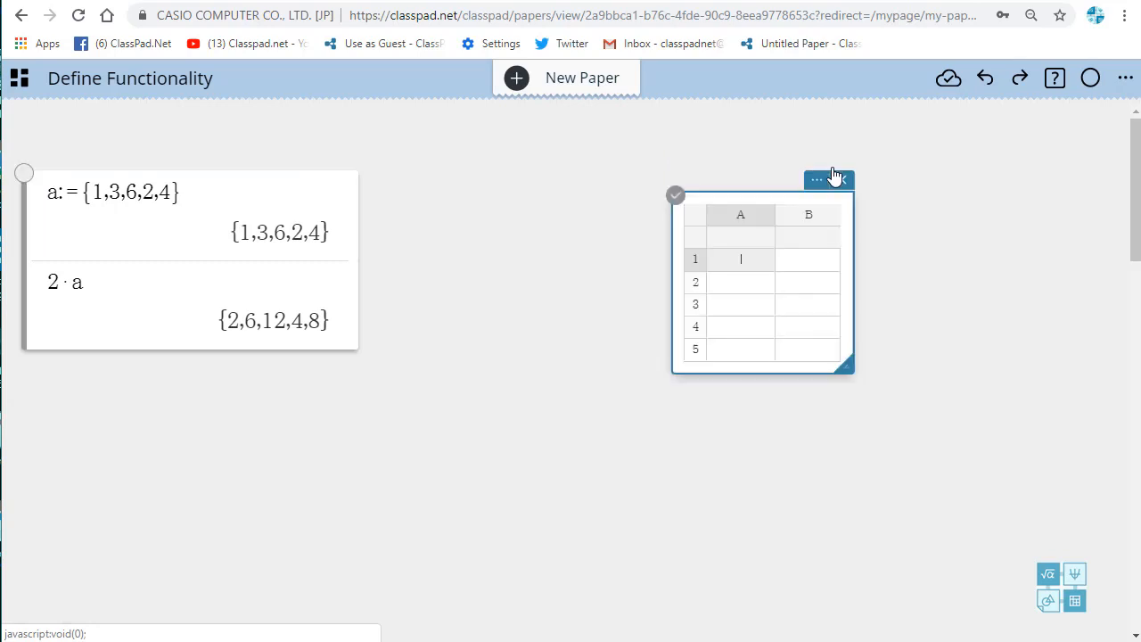
left_click(756, 245)
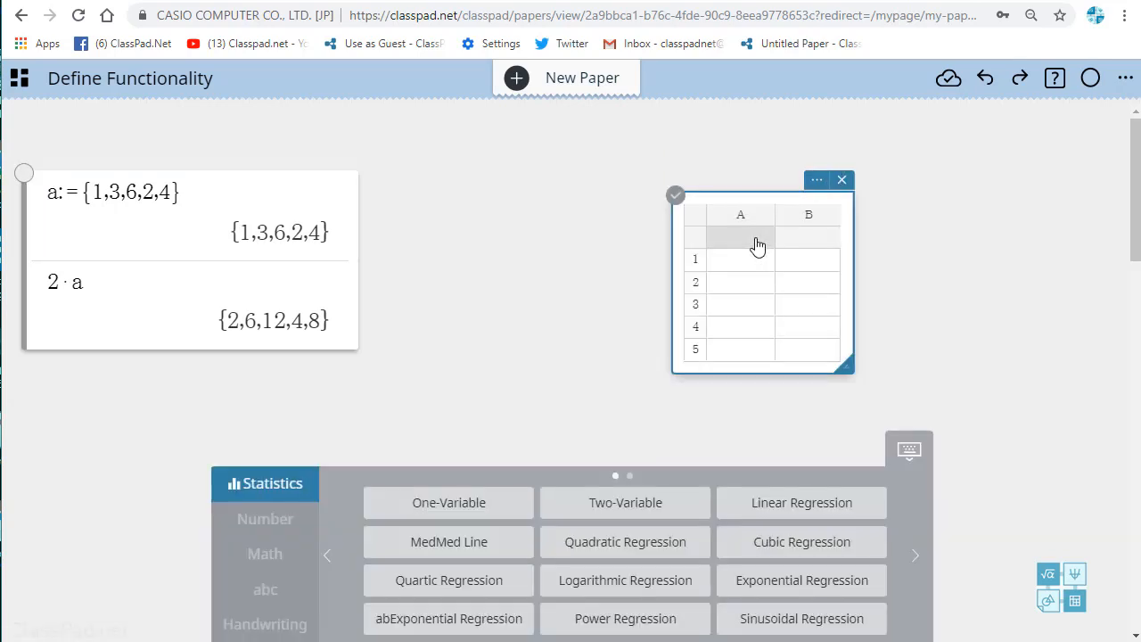
type("a")
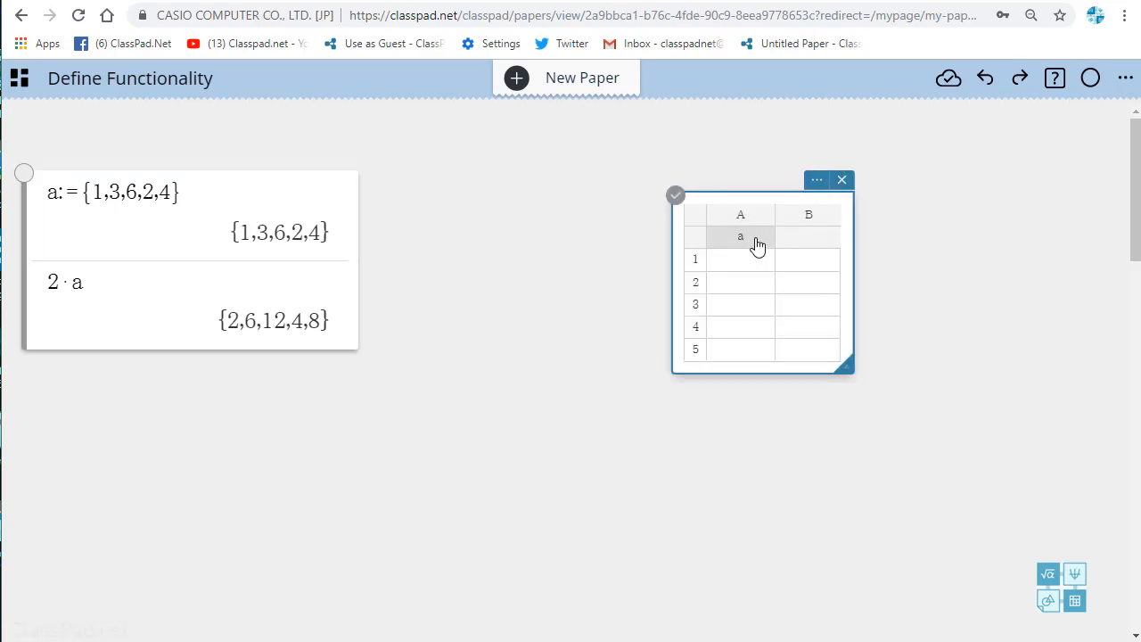
key("Return")
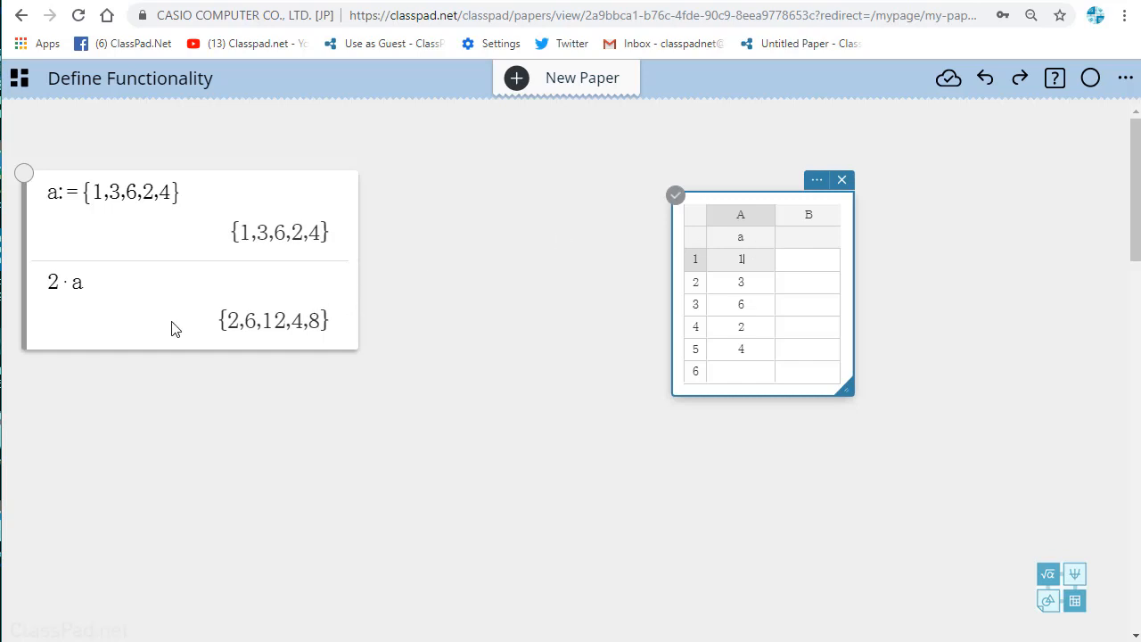
Step: Define the function f(x):=x^2-3x+2 on a new line of the calculation note
left_click(153, 344)
type("f(x):=")
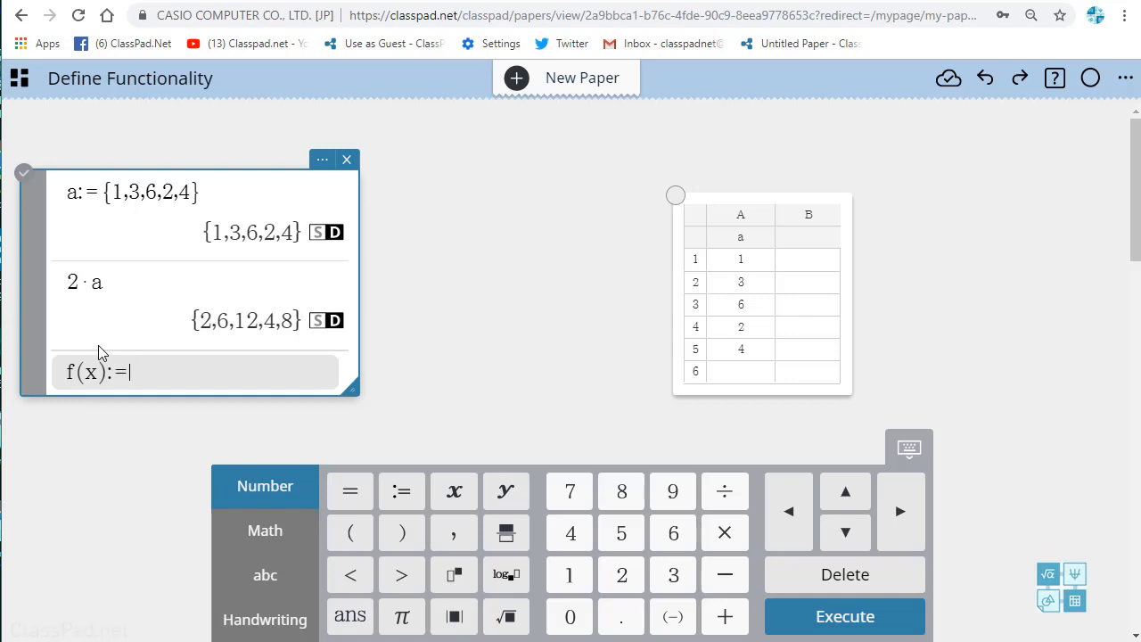
type("x")
type("^2")
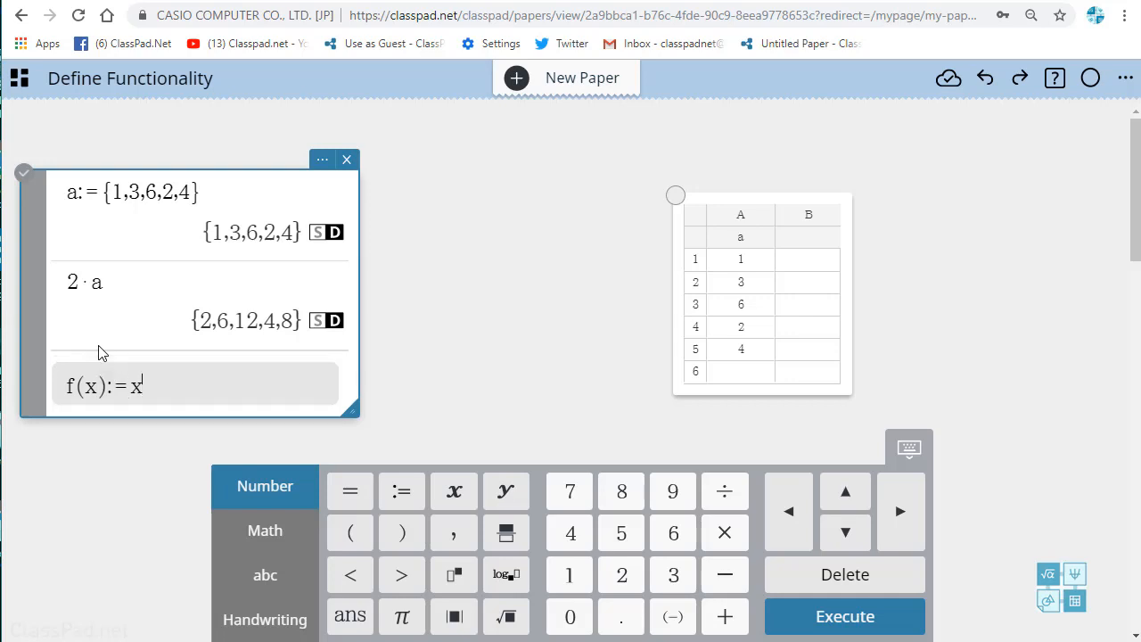
type("-3x")
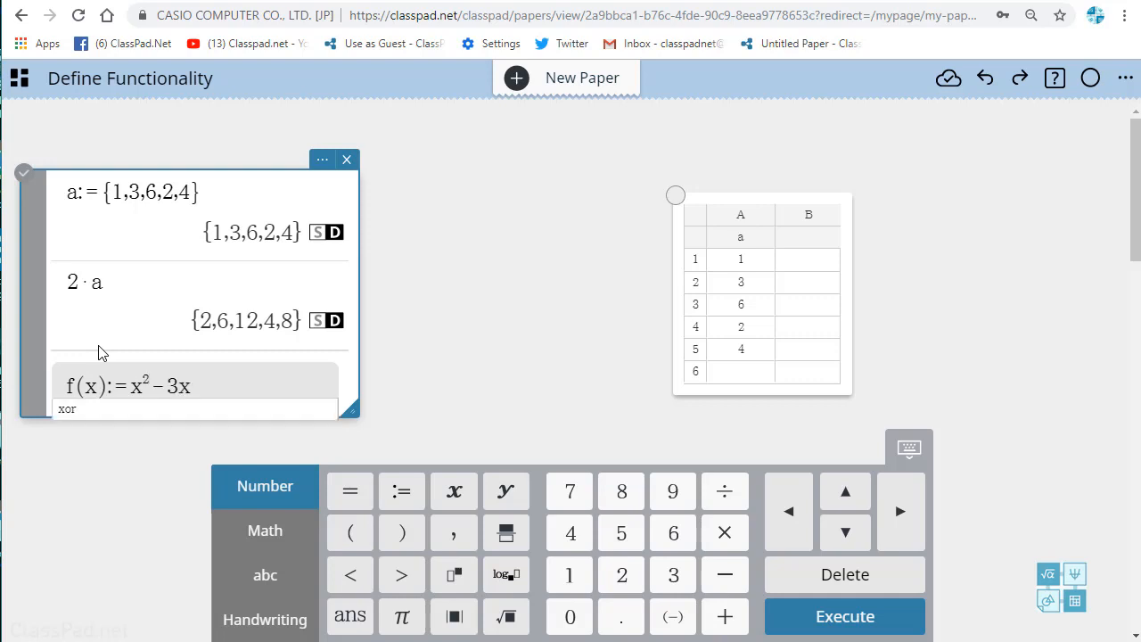
type("+2")
key("Return")
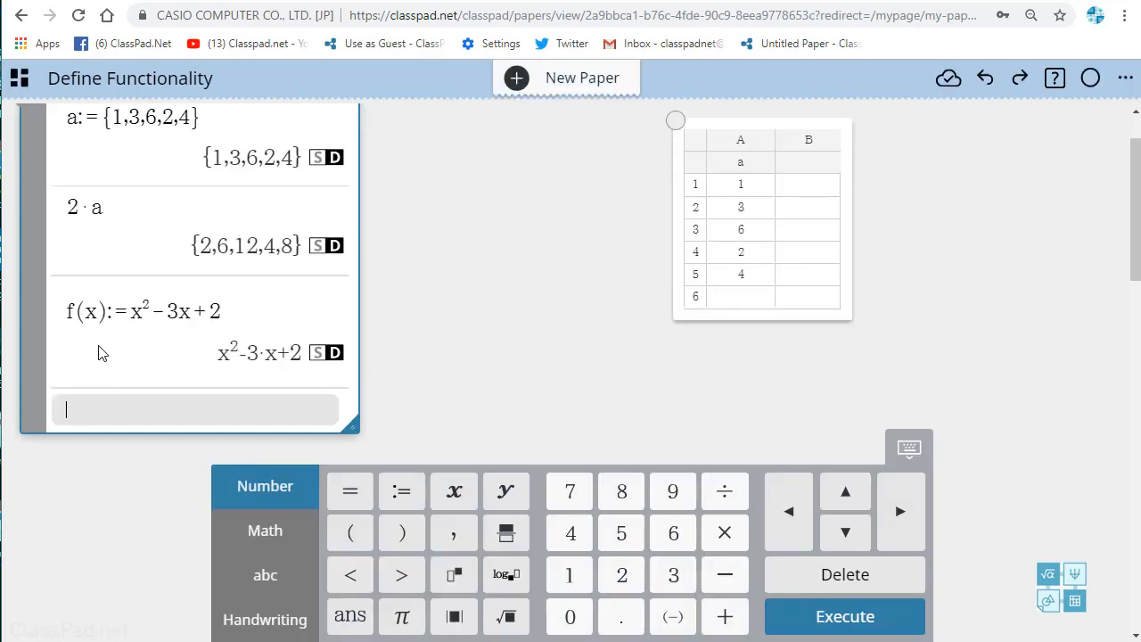
Step: Evaluate the defined function at -5 by calculating f(-5)
scroll(493, 304, "up", 1)
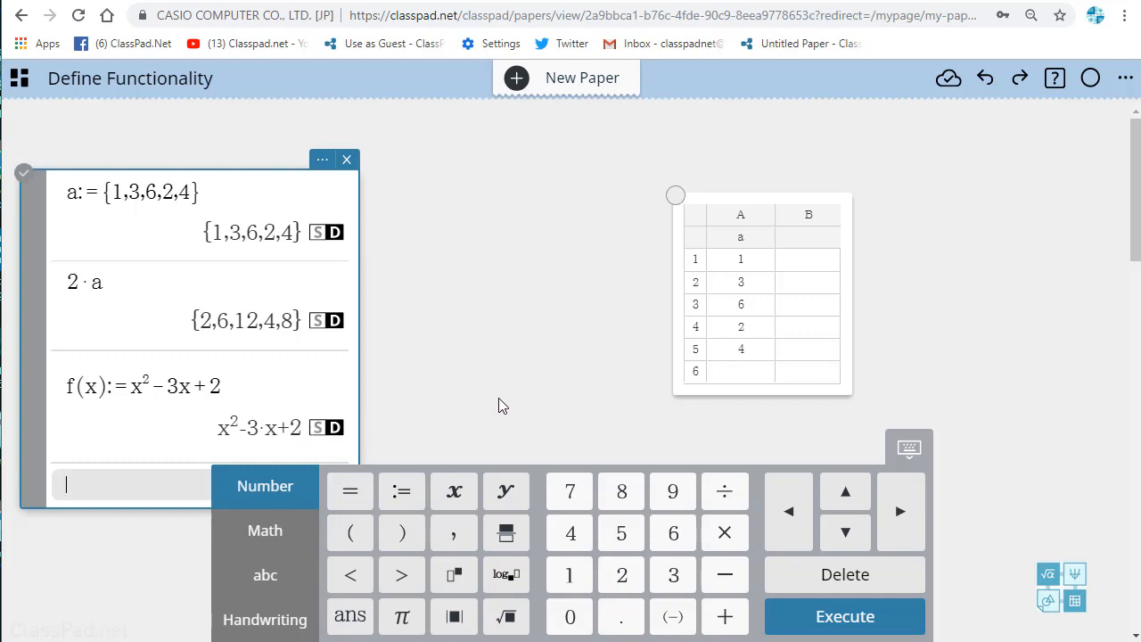
scroll(498, 398, "down", 2)
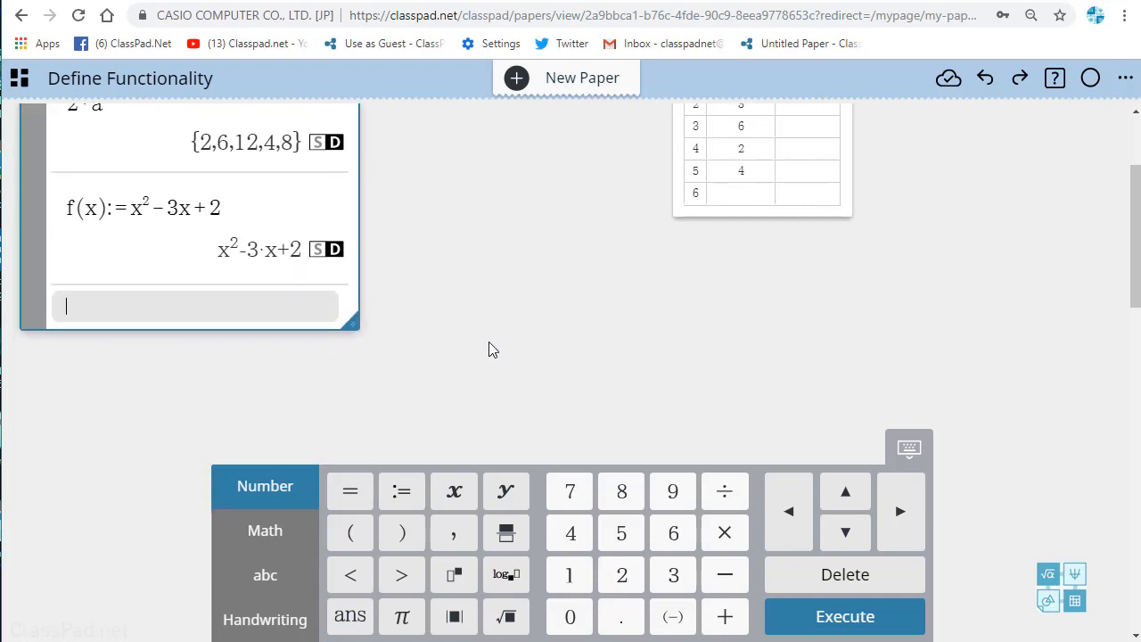
type("f(")
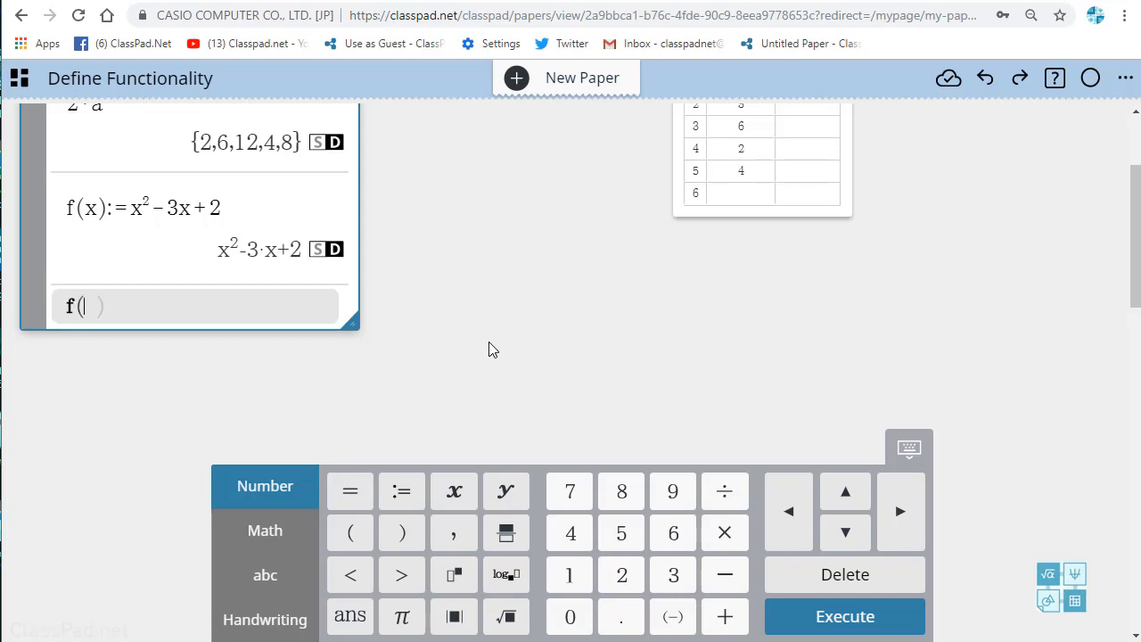
type("-5)")
key("Return")
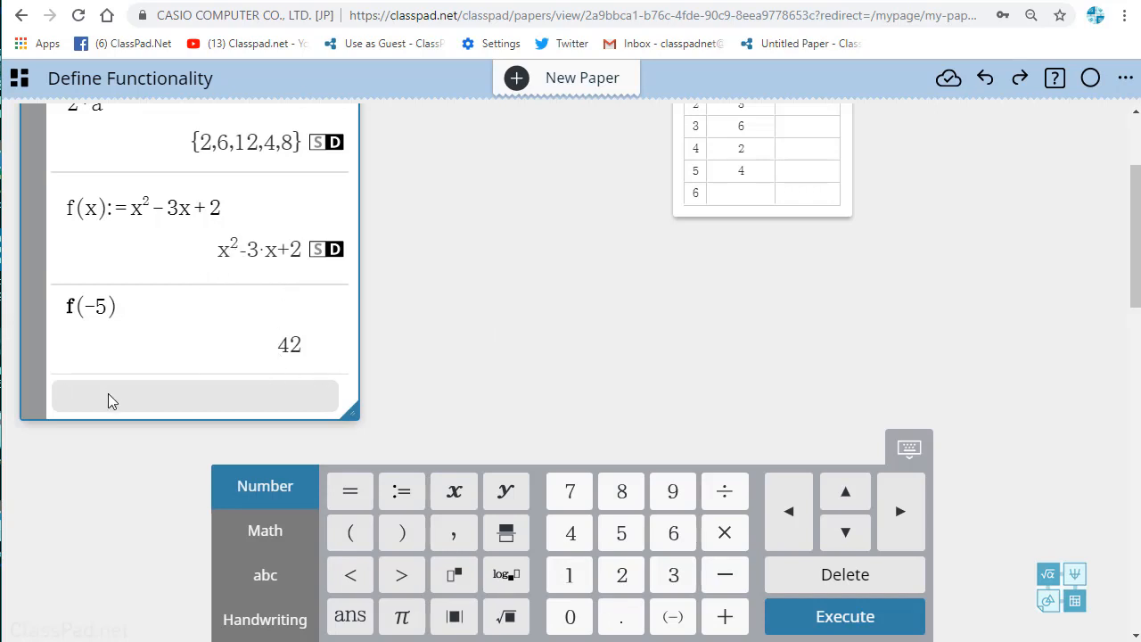
Step: Evaluate the function for the undefined variable cat by calculating f(cat), and move on to an empty line
type("f")
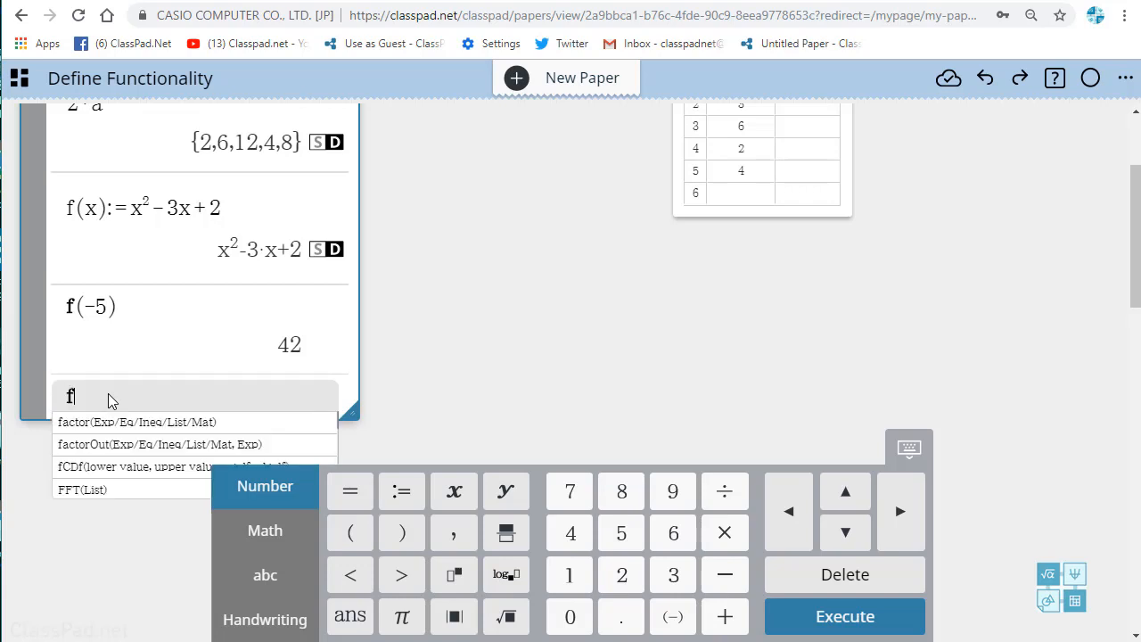
type("(cat")
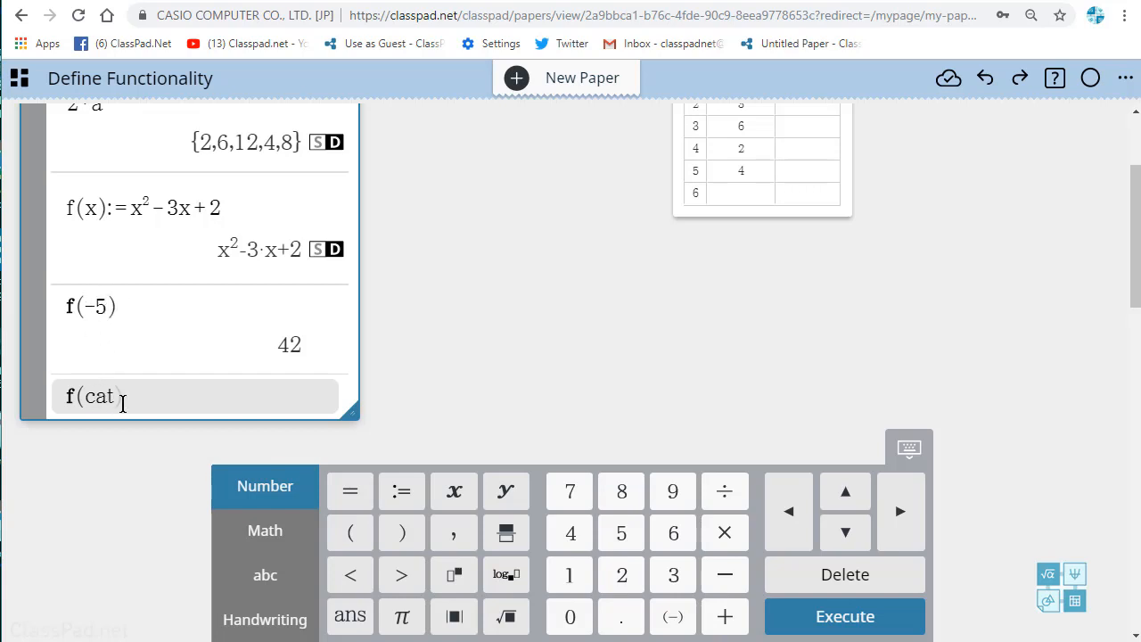
key("Return")
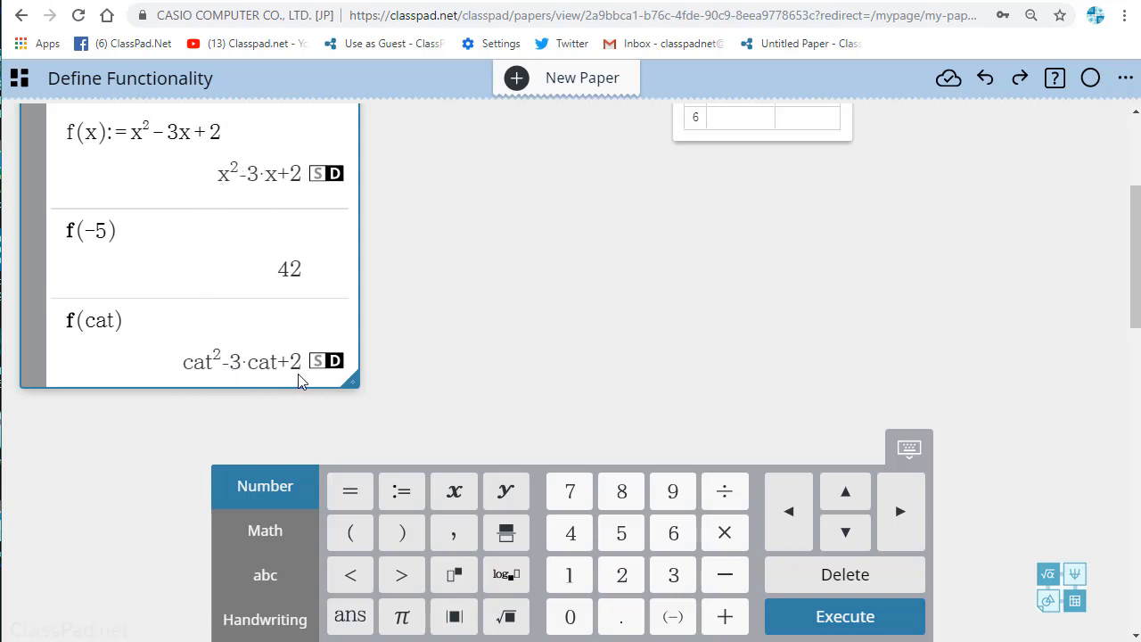
left_click(129, 375)
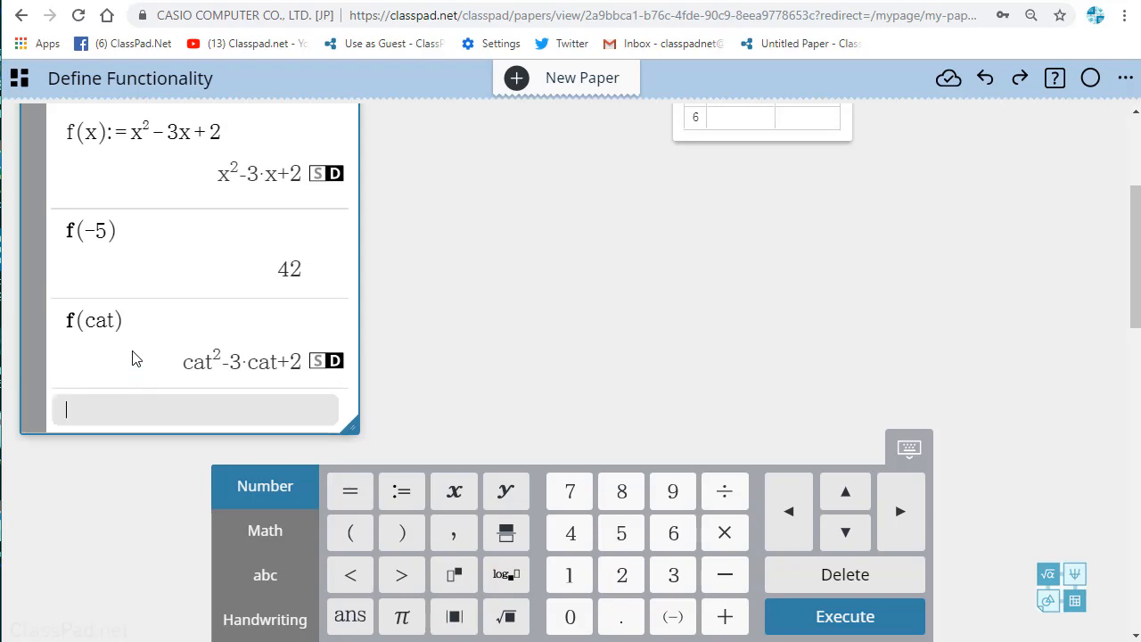
Step: Apply the function to the whole list a by calculating f(a)
scroll(170, 310, "up", 3)
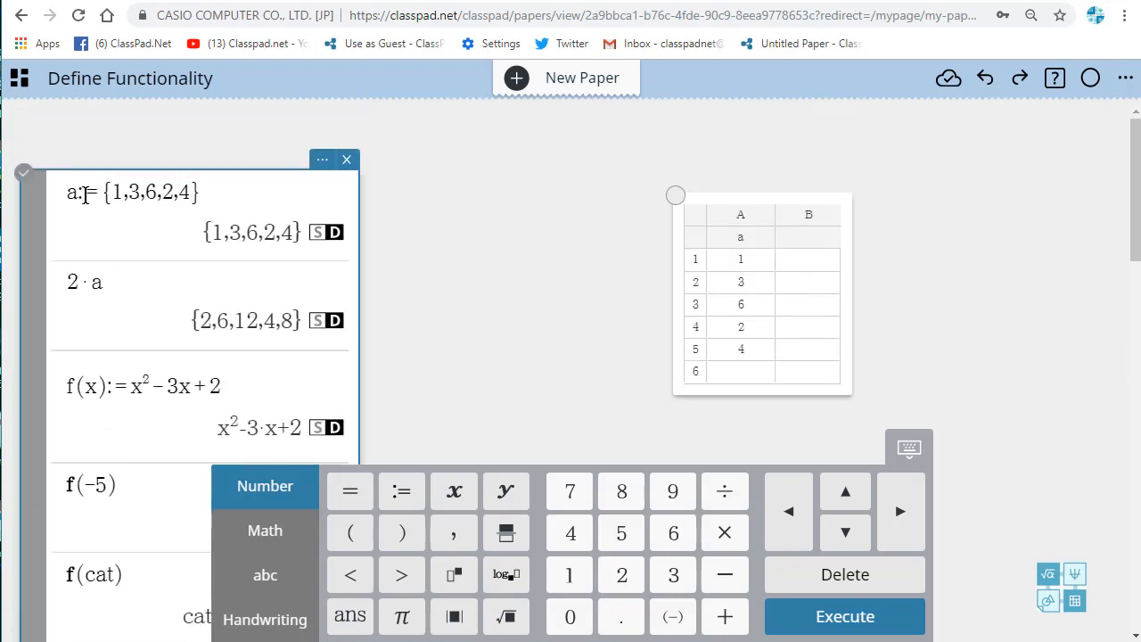
scroll(125, 339, "down", 3)
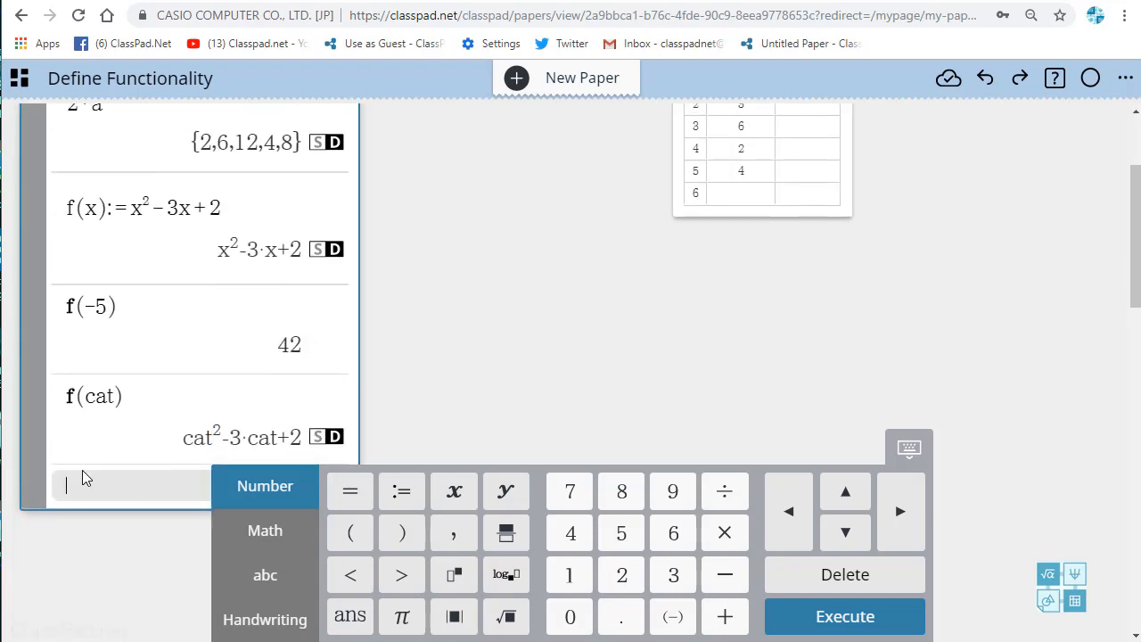
type("f(a)")
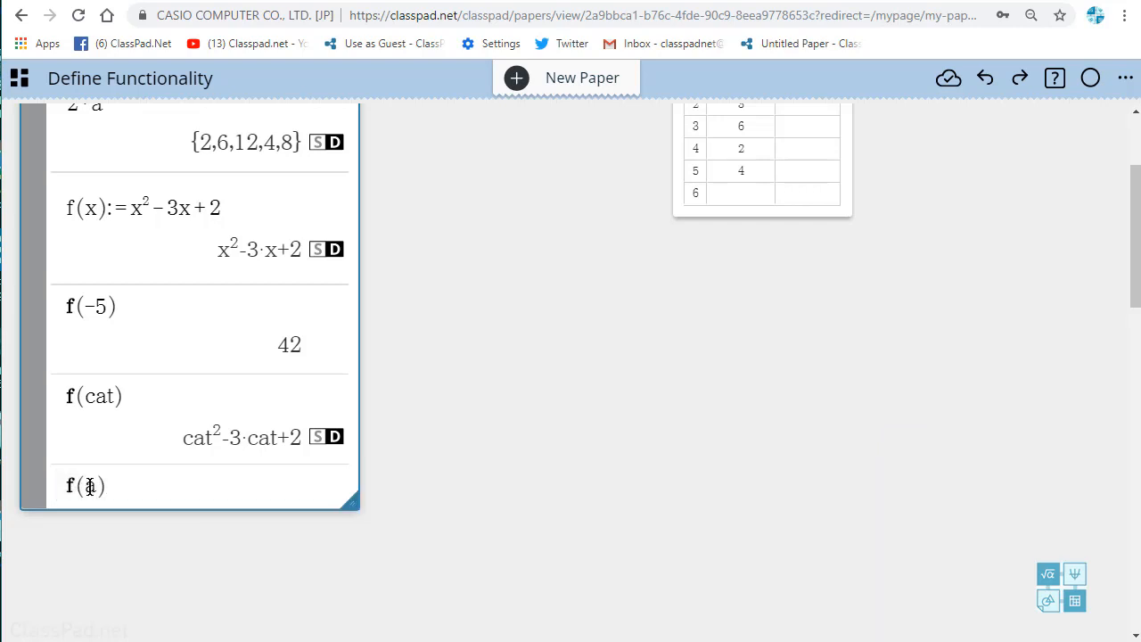
key("Return")
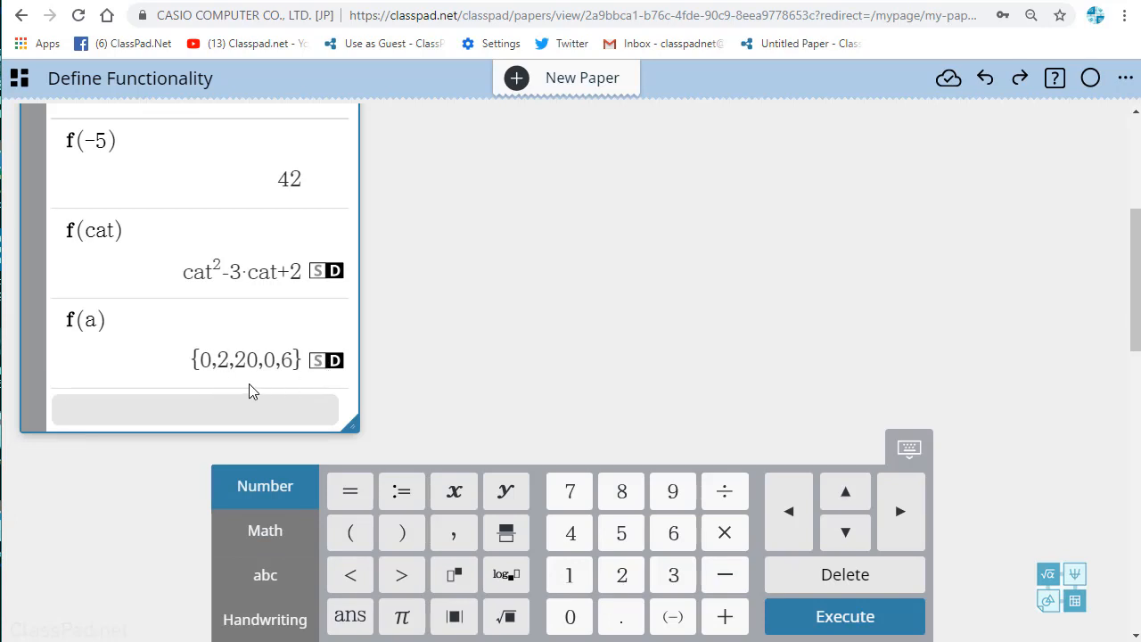
Step: Define a second list with a word as its name, boy:={-2,4,6,7,9}, in the calculation note
scroll(309, 244, "up", 5)
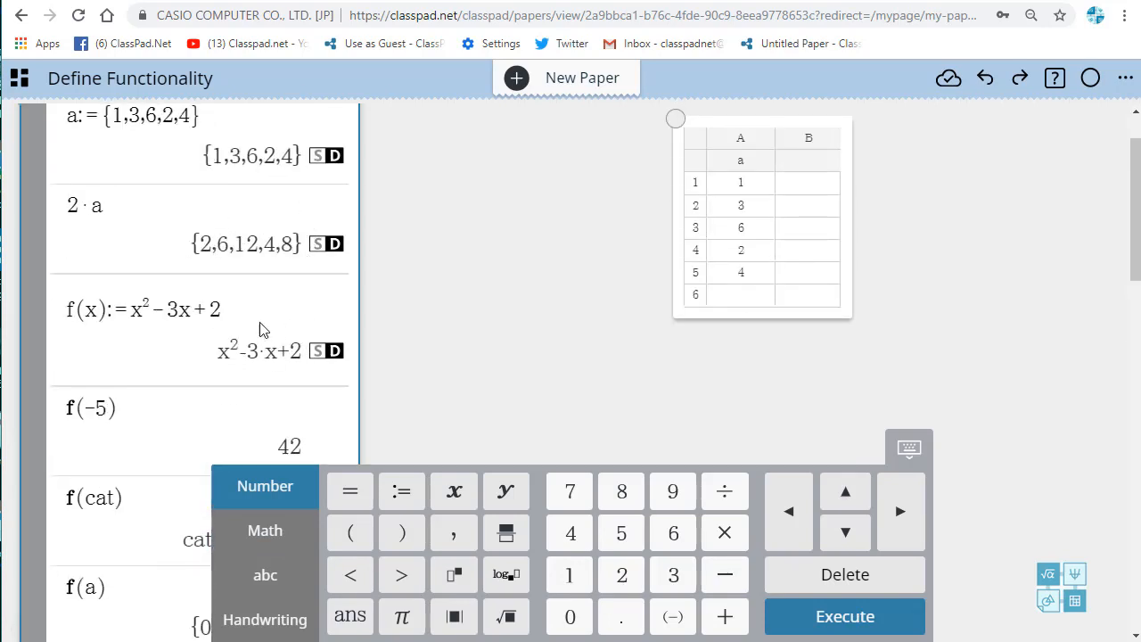
scroll(250, 343, "down", 3)
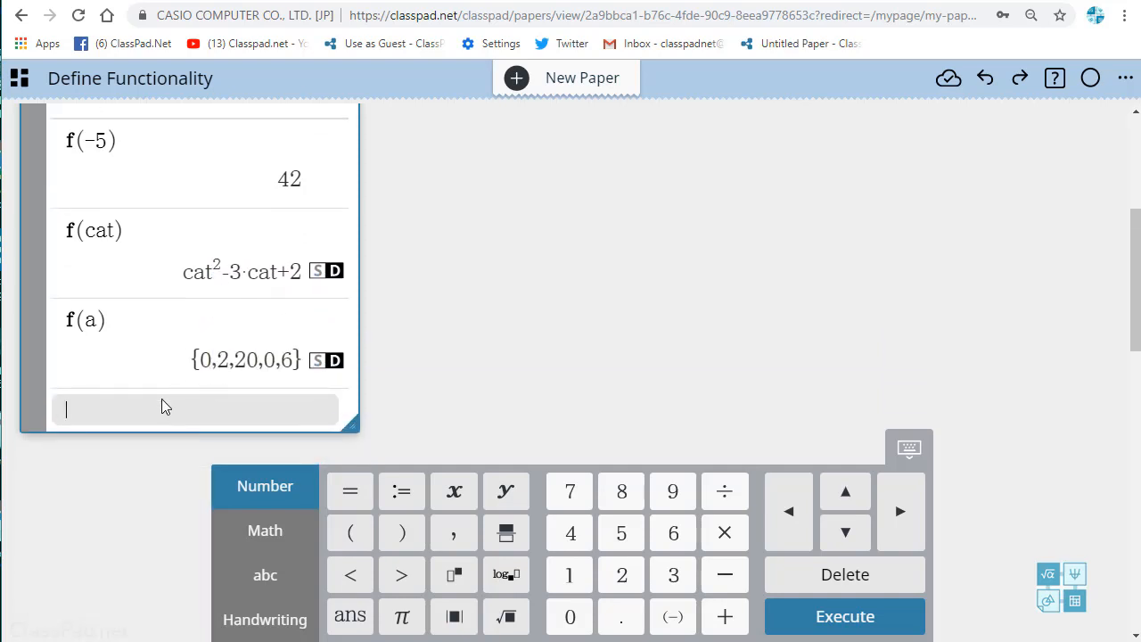
type("boy")
type(":={")
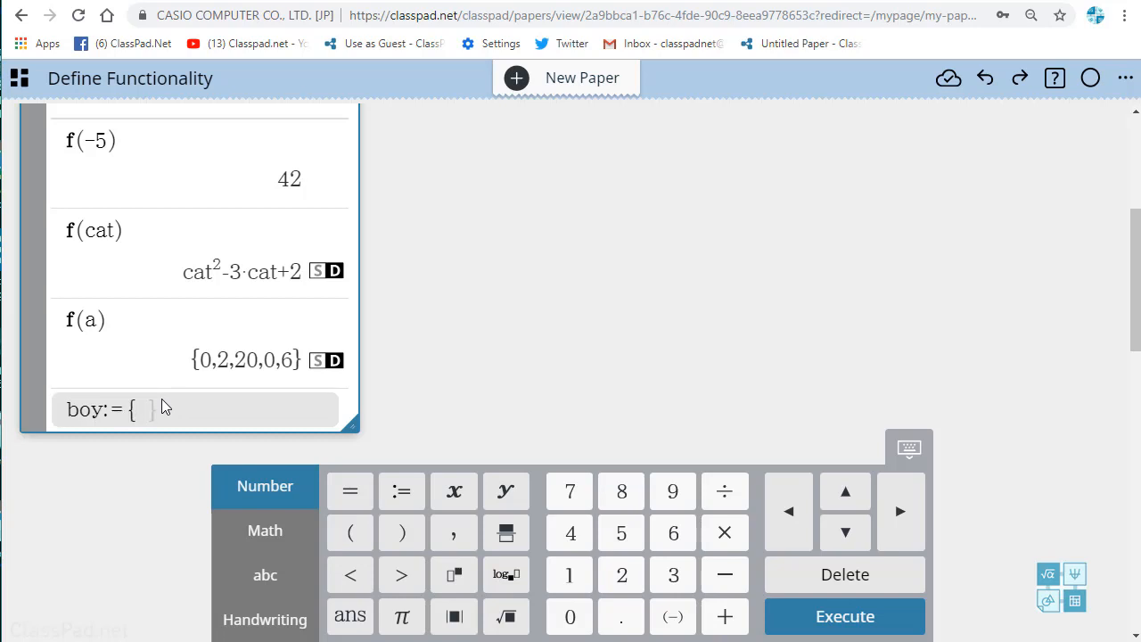
type("-2")
type(",1,")
type("6,7,9")
key("Return")
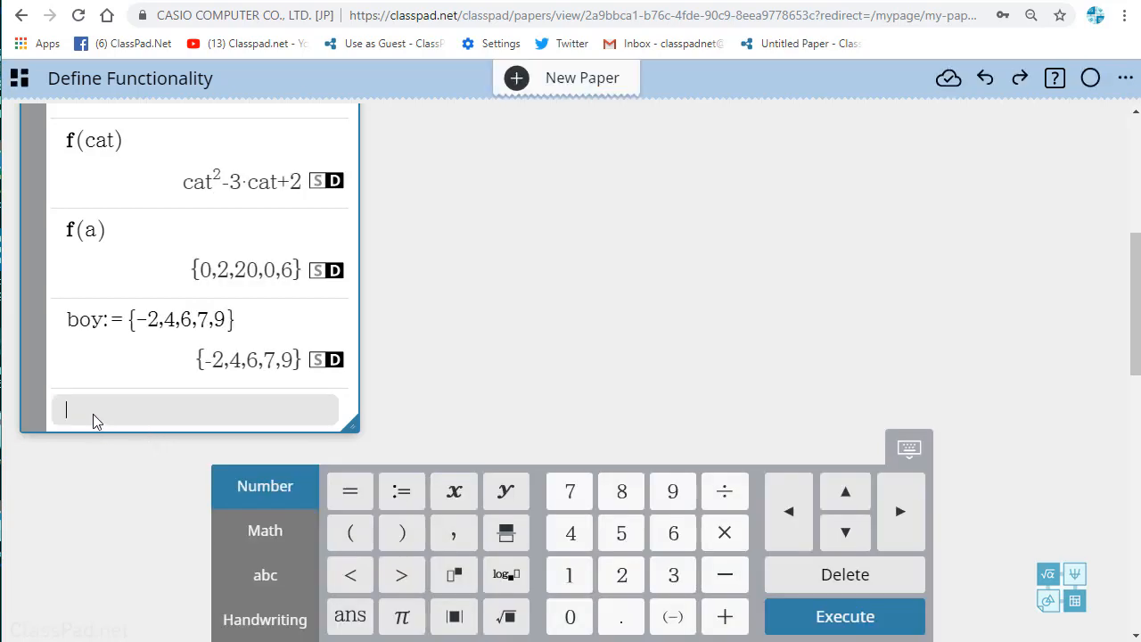
Step: Apply the function to the whole second list by calculating f(boy)
type("f(")
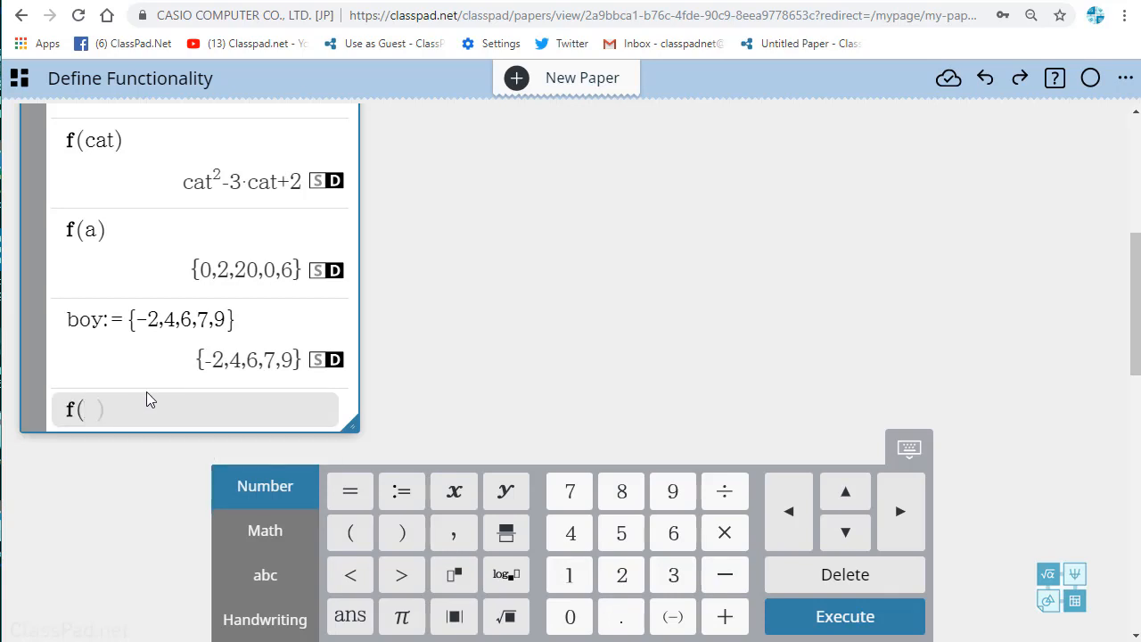
type("b")
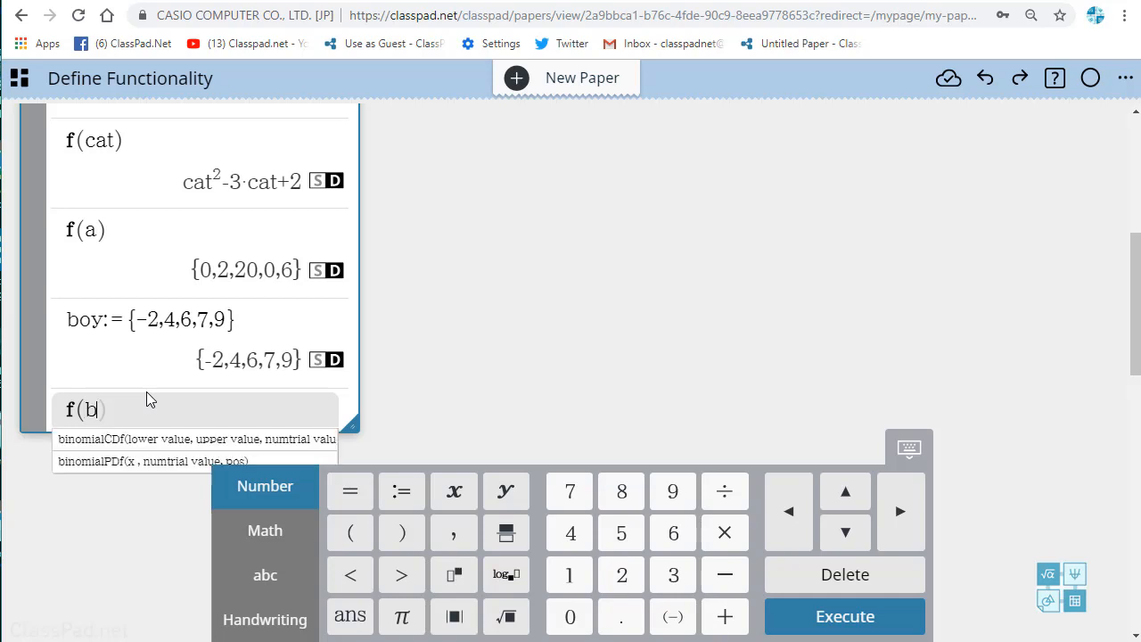
type("0")
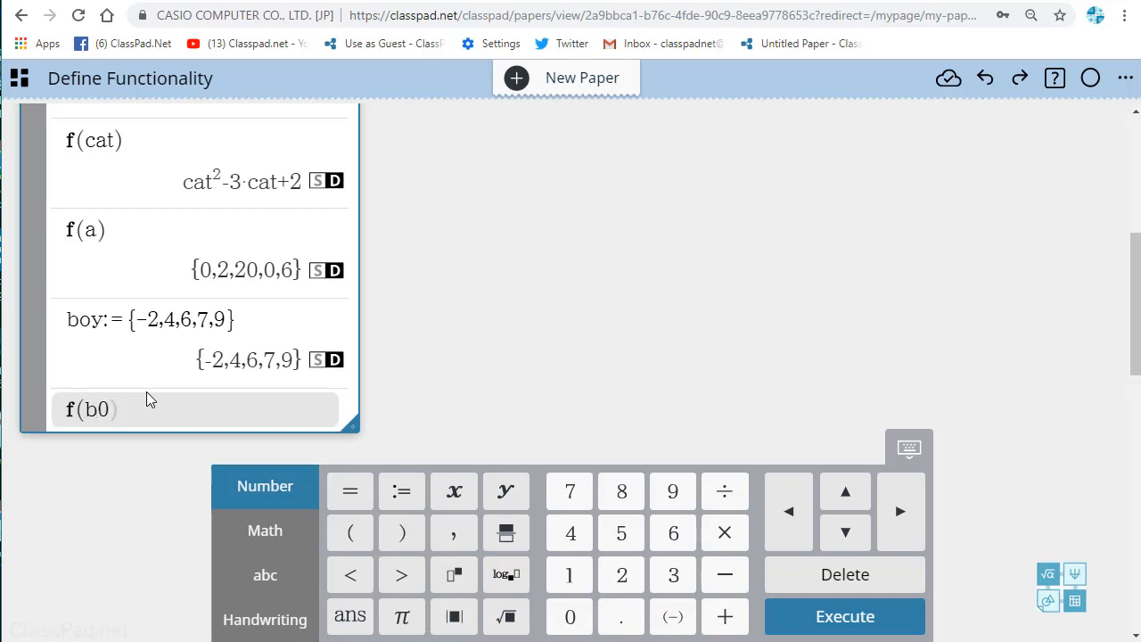
type("y")
key("BackSpace")
key("BackSpace")
type("oy")
key("Return")
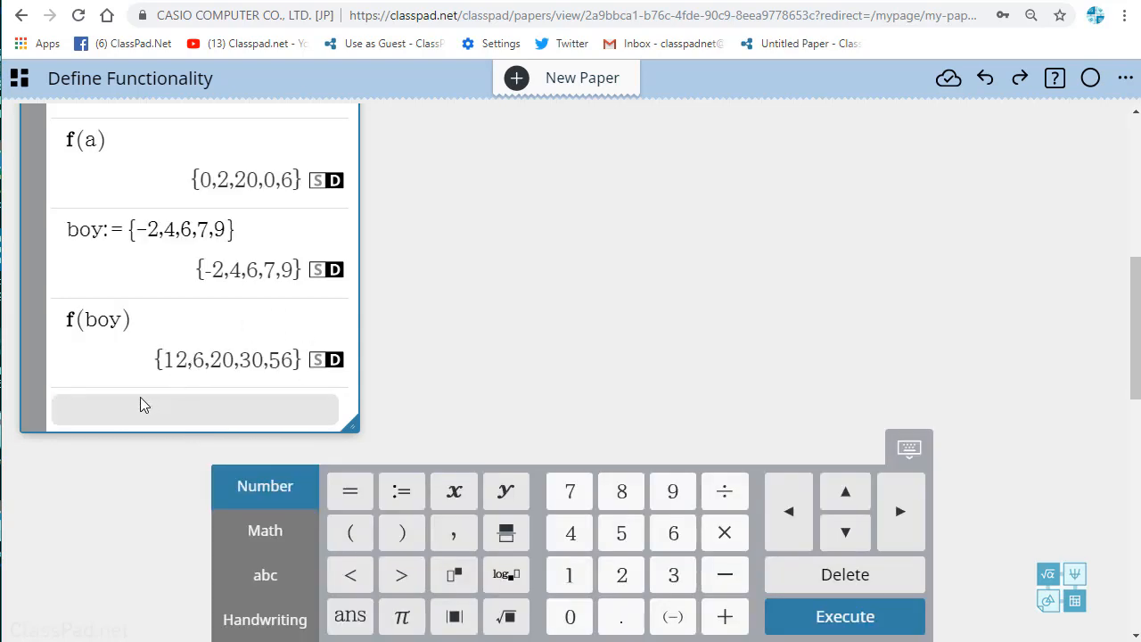
Step: Multiply the two defined lists together by calculating a*boy
type("a")
type("*boy")
key("Return")
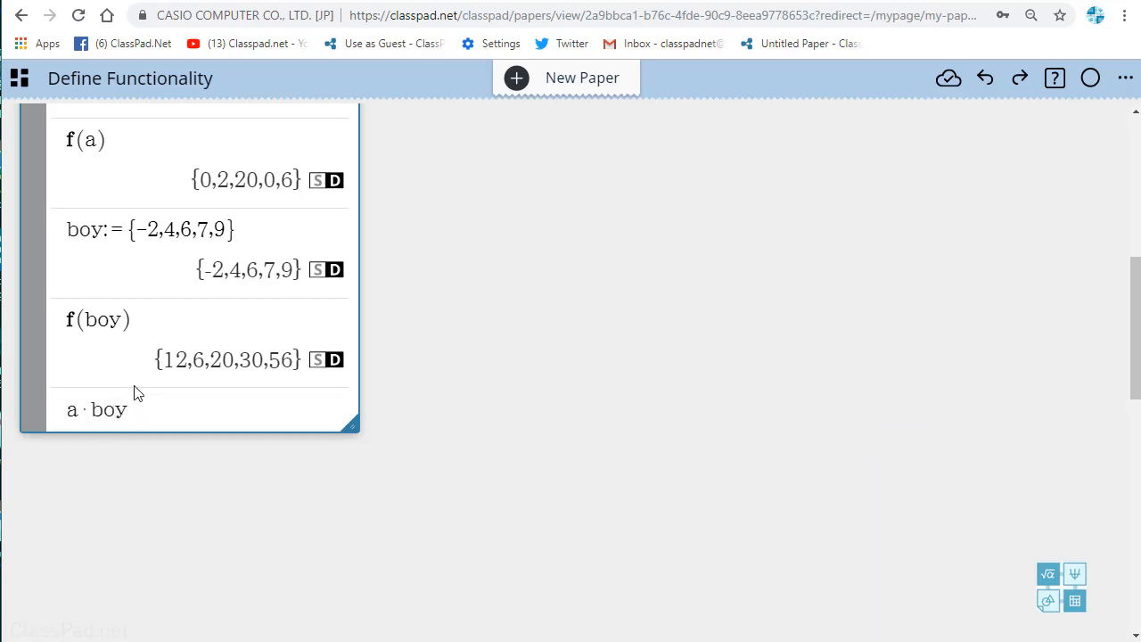
Step: Fill column B of the statistics table with the second list by naming its header boy
scroll(407, 293, "up", 2)
scroll(237, 257, "up", 4)
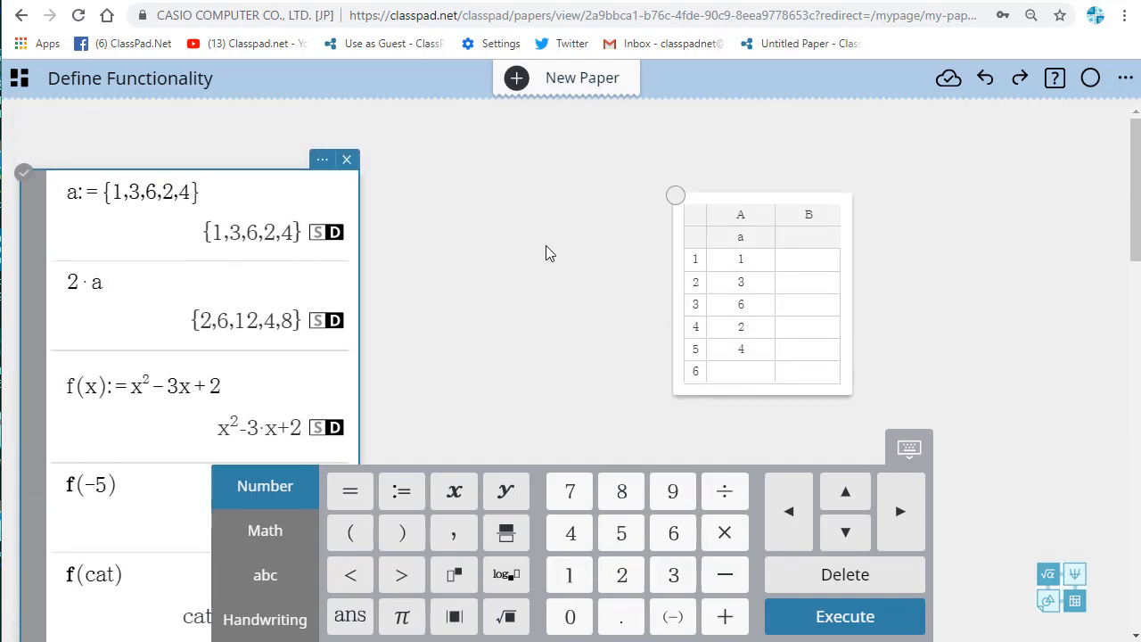
left_click(801, 242)
left_click(802, 240)
type("boy")
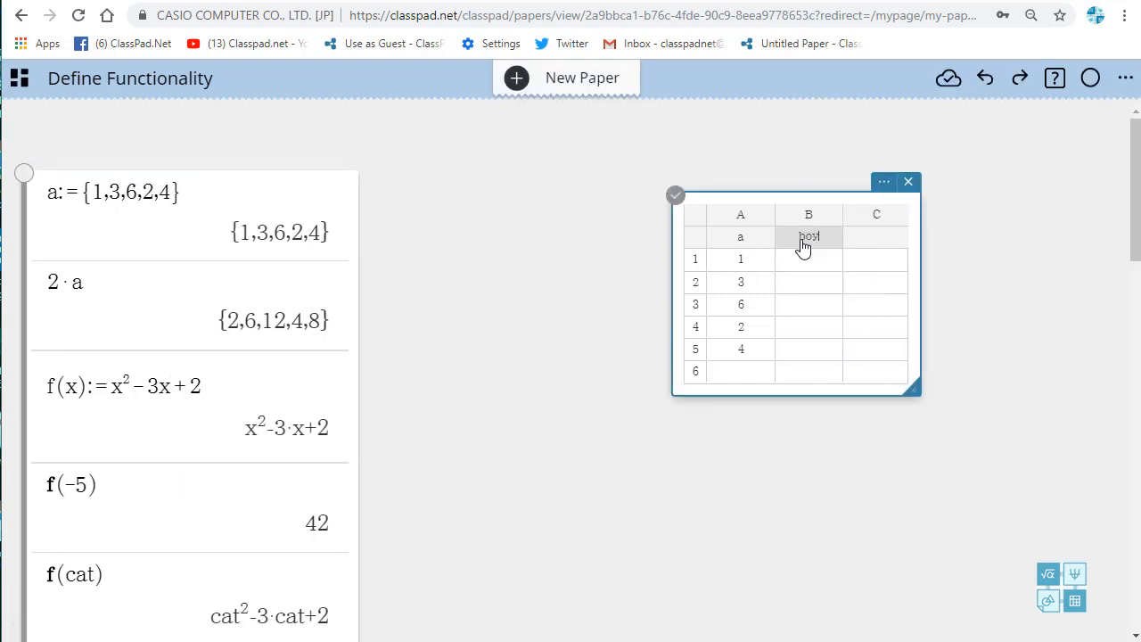
key("Return")
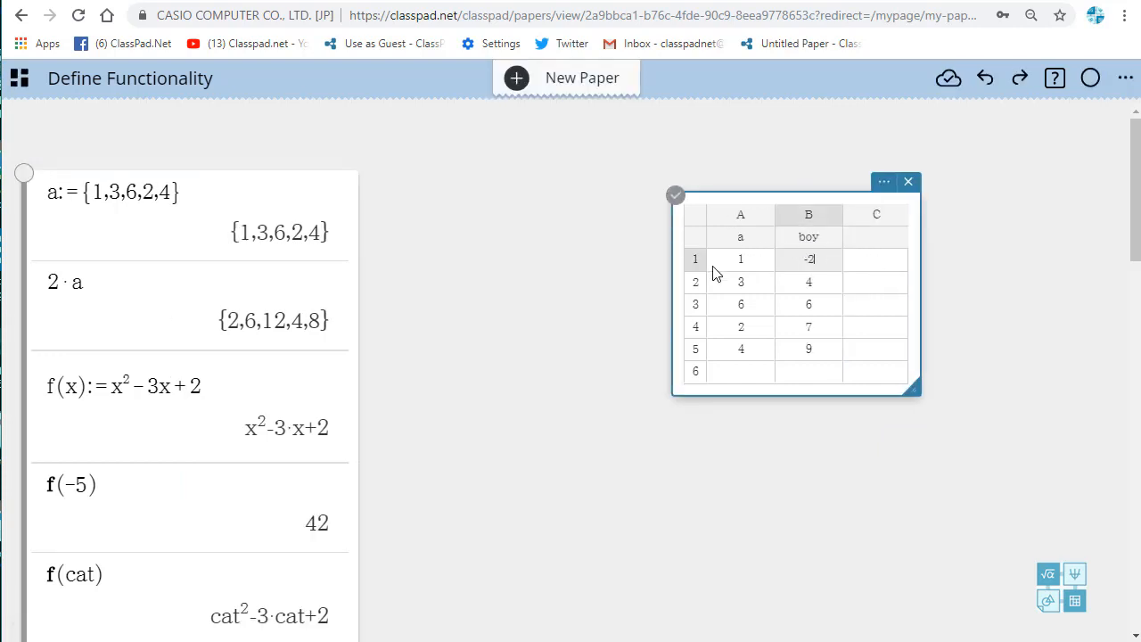
Step: Name the header of column C in the statistics table ratio
scroll(686, 352, "down", 6)
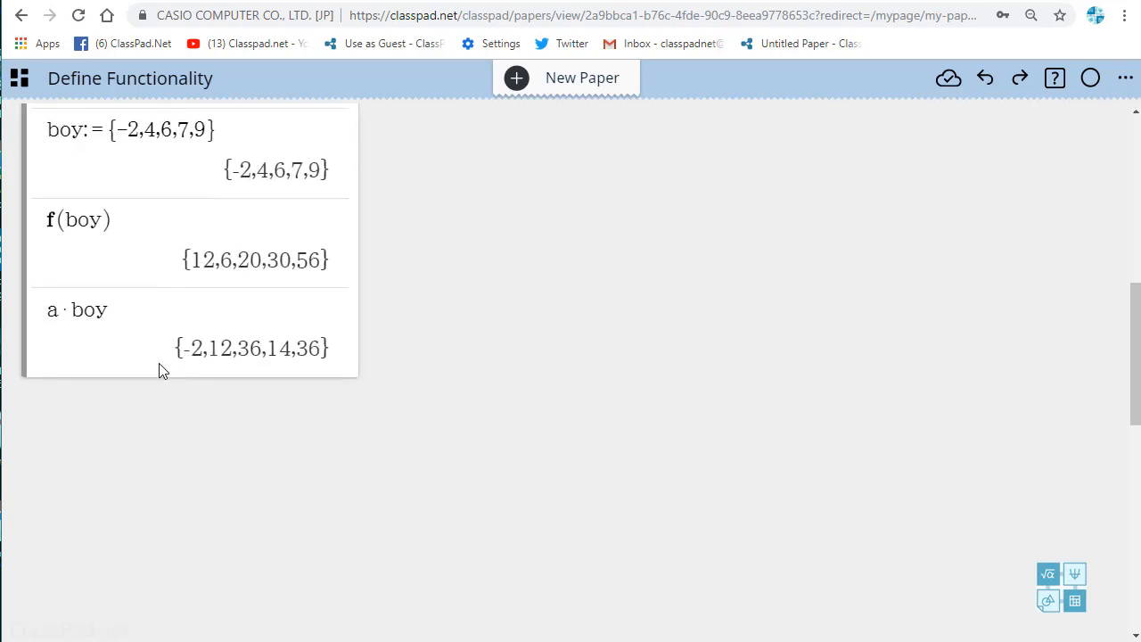
left_click(162, 370)
scroll(926, 282, "up", 6)
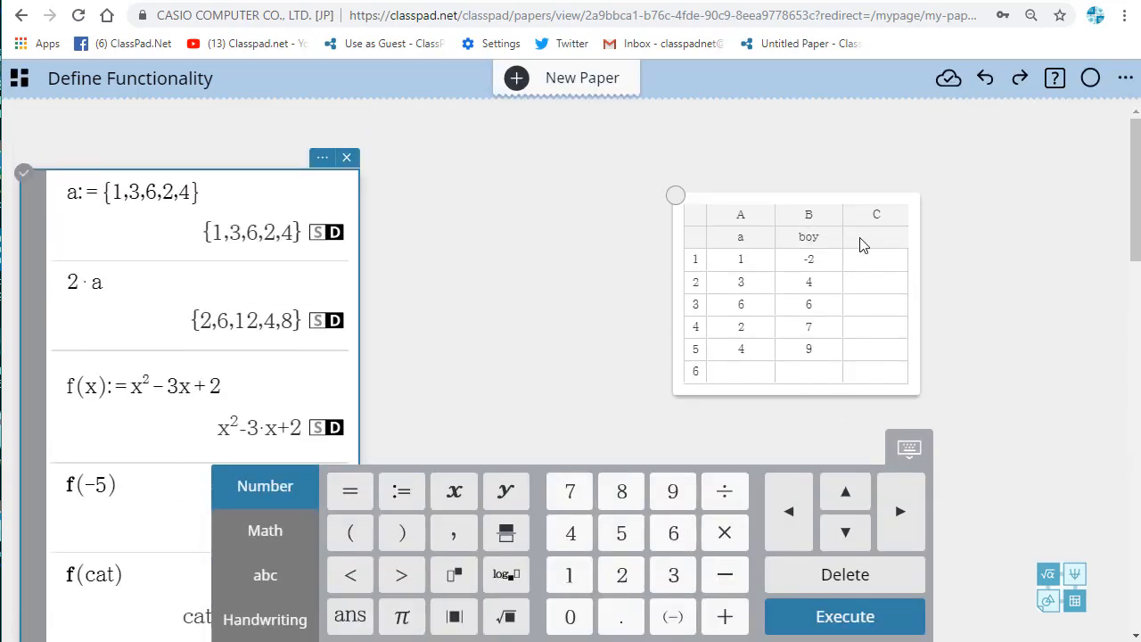
left_click(867, 240)
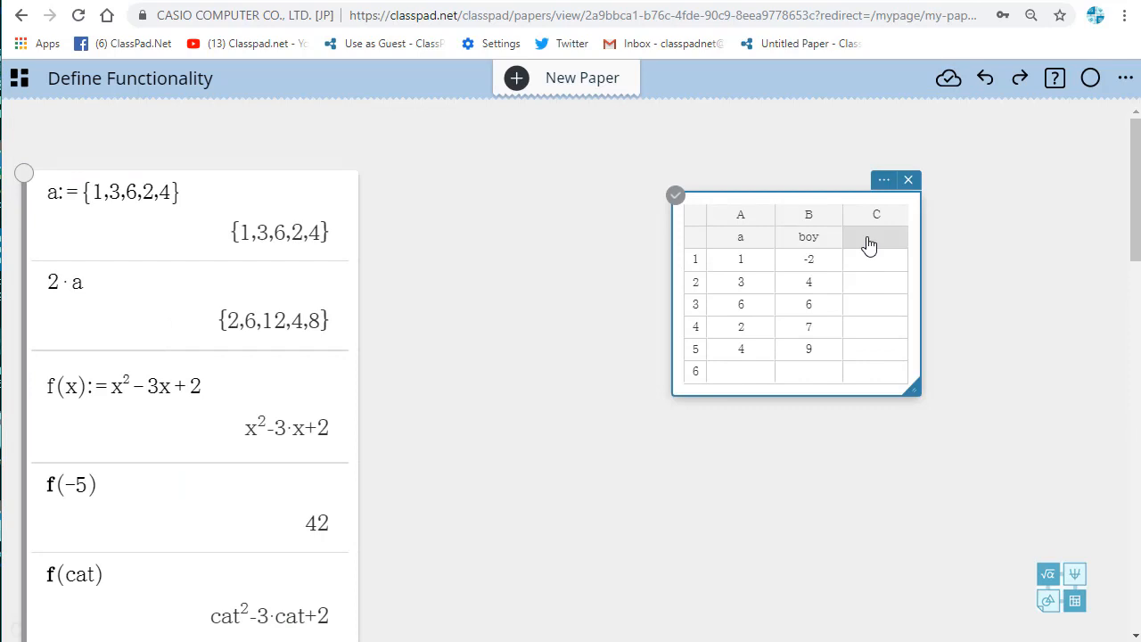
type("ratio")
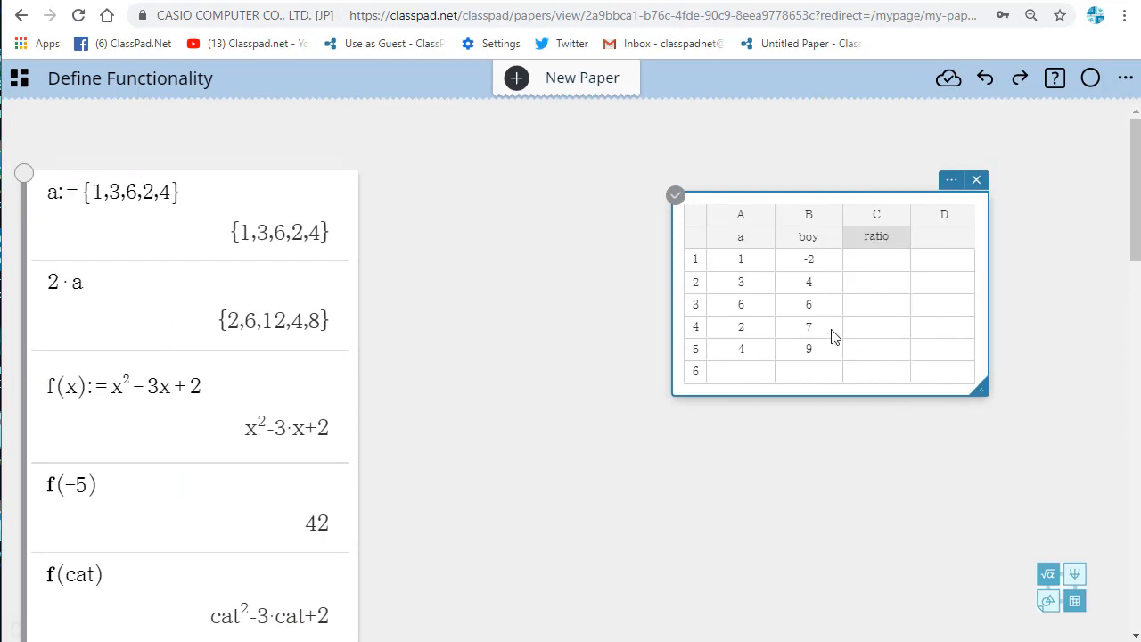
Step: Define a list as the quotient of the two lists, ratio:=a/boy, on a new line of the calculation note and check the table
scroll(507, 492, "down", 1)
scroll(507, 492, "down", 8)
scroll(134, 196, "up", 3)
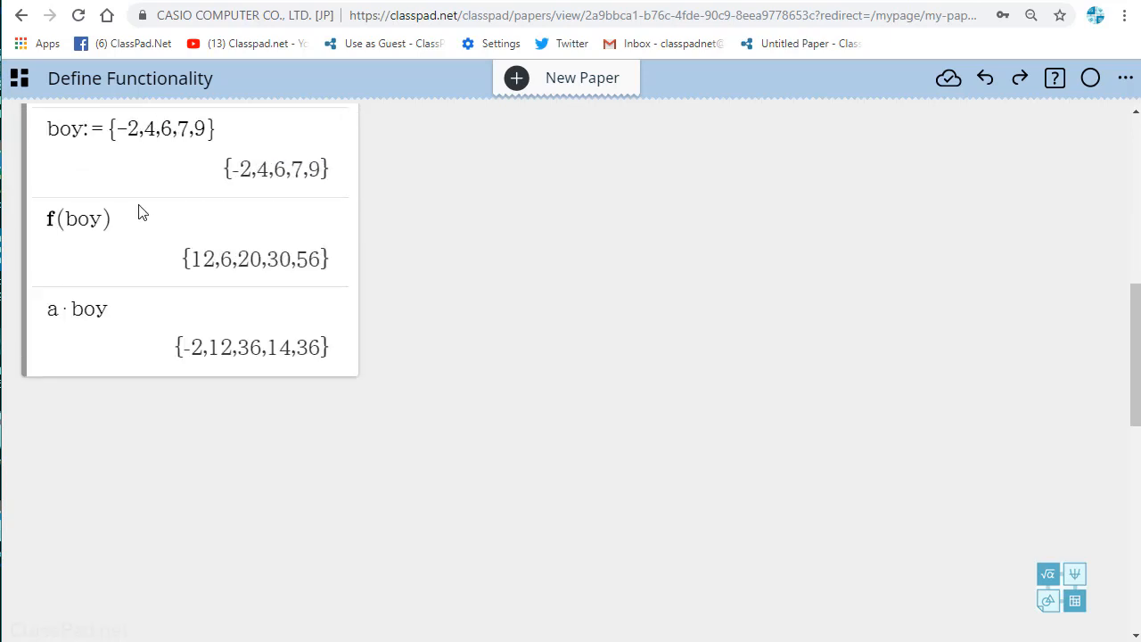
left_click(103, 300)
left_click(102, 366)
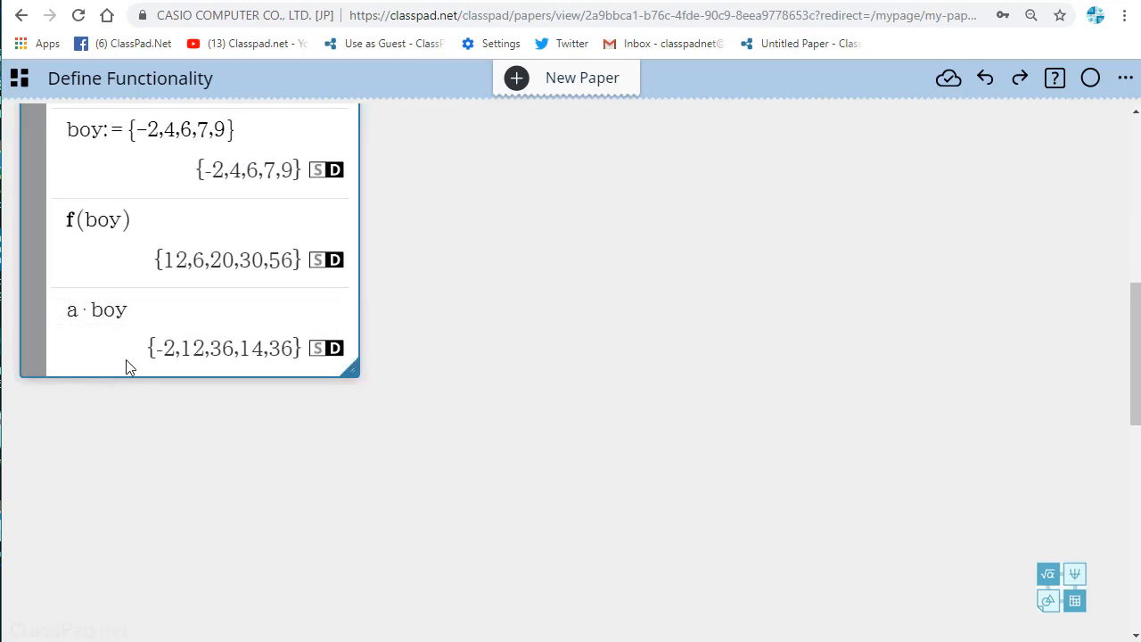
left_click(136, 368)
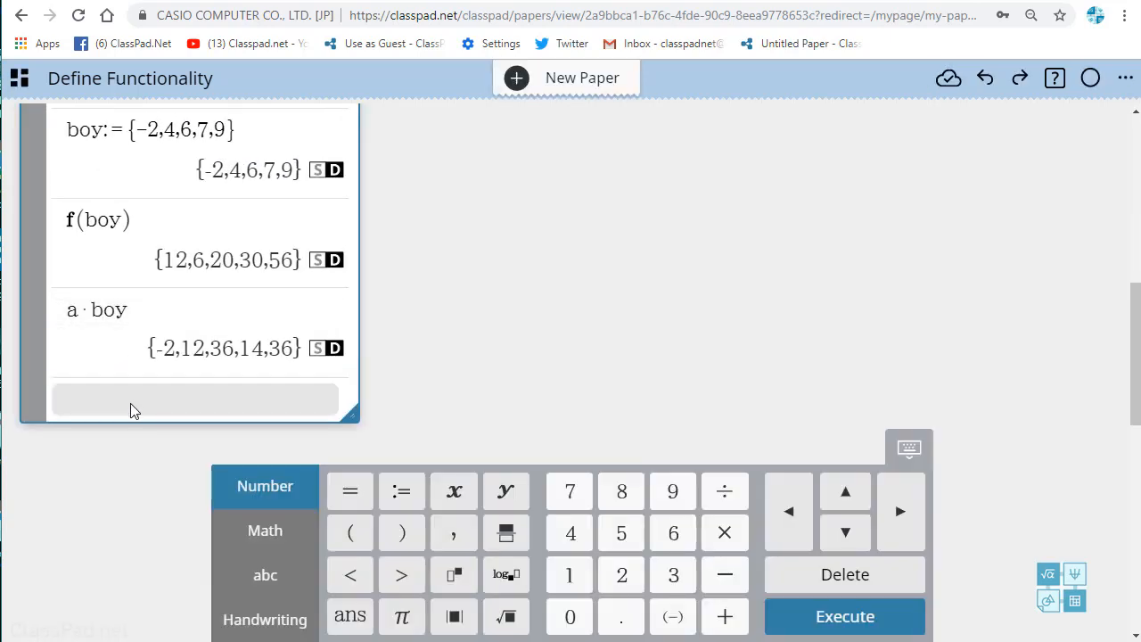
type("ratio:=a/boy")
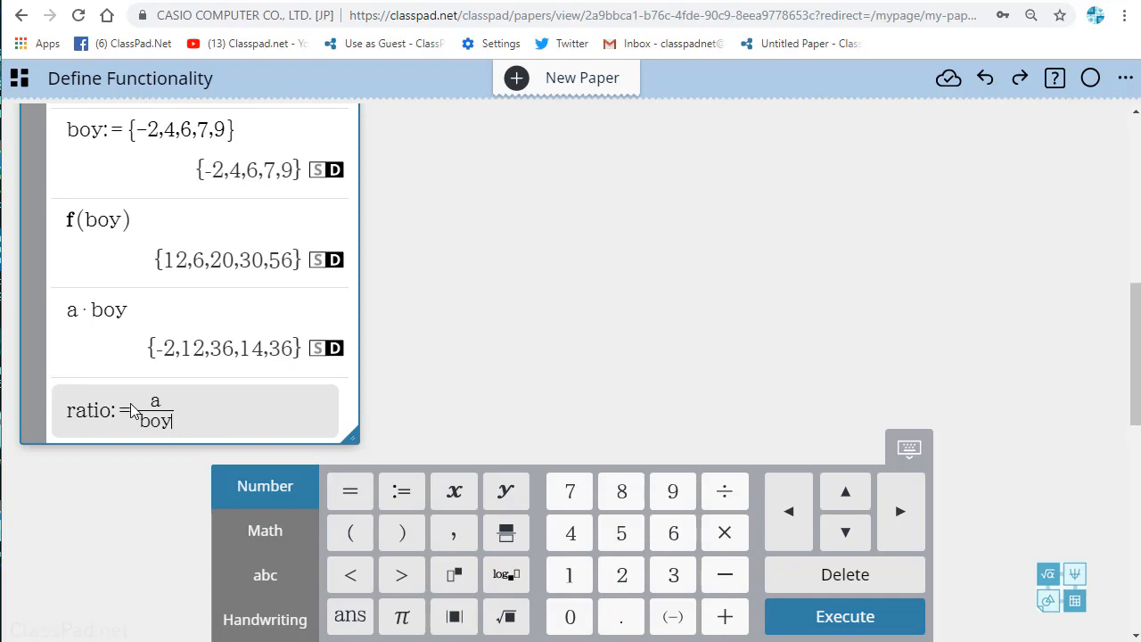
key("Return")
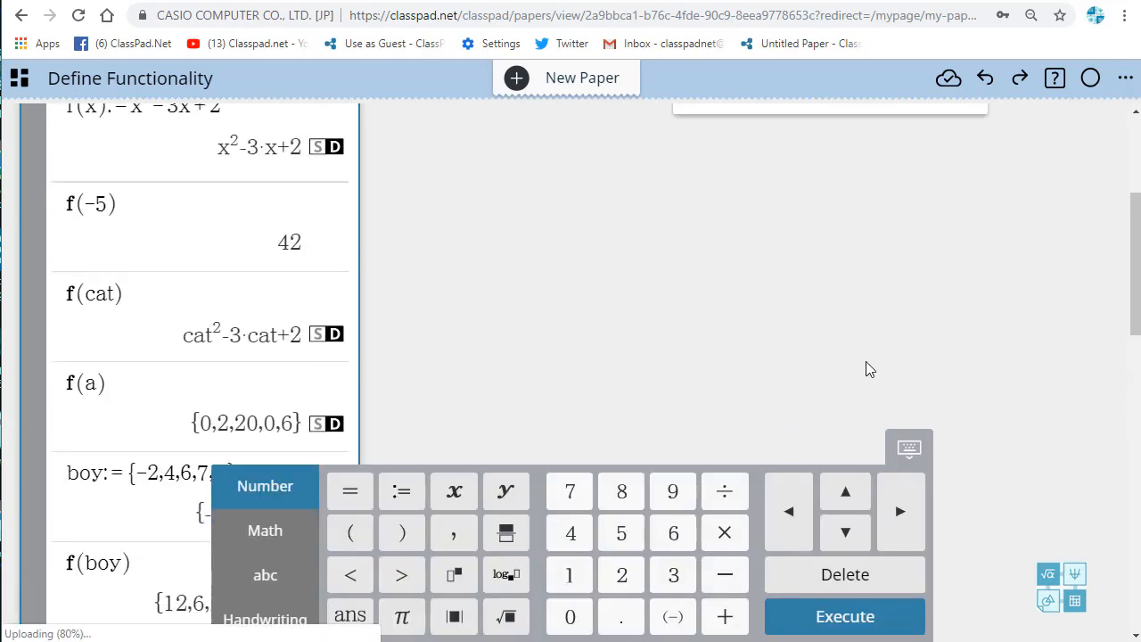
scroll(869, 368, "up", 3)
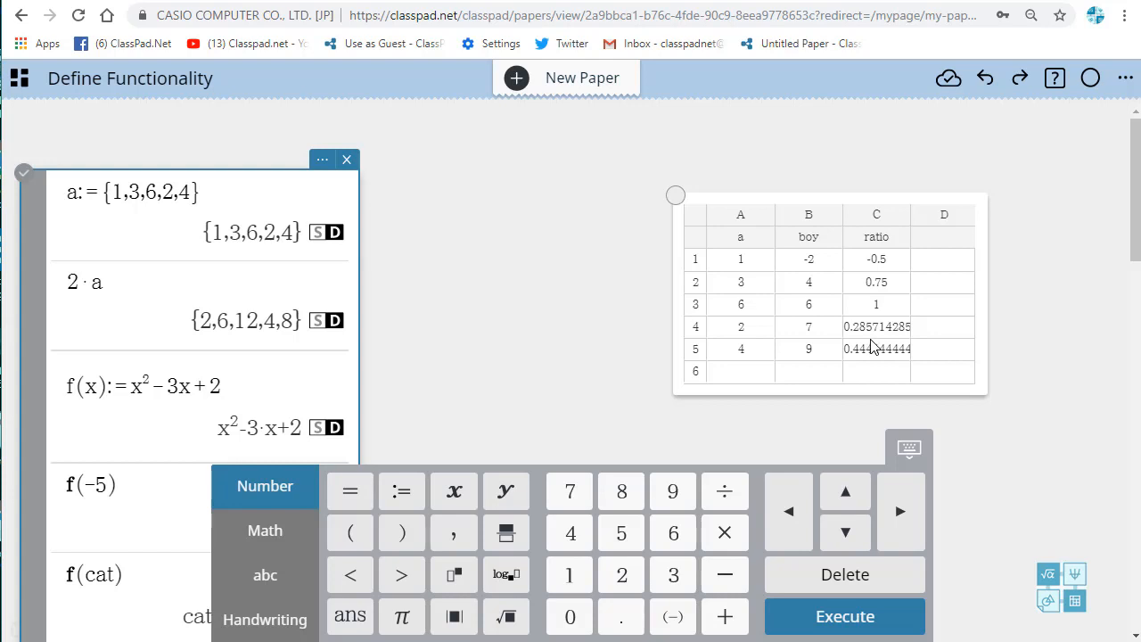
Step: Insert a graph on the empty area beside the calculation note and add a linked function entry to it
scroll(579, 286, "down", 10)
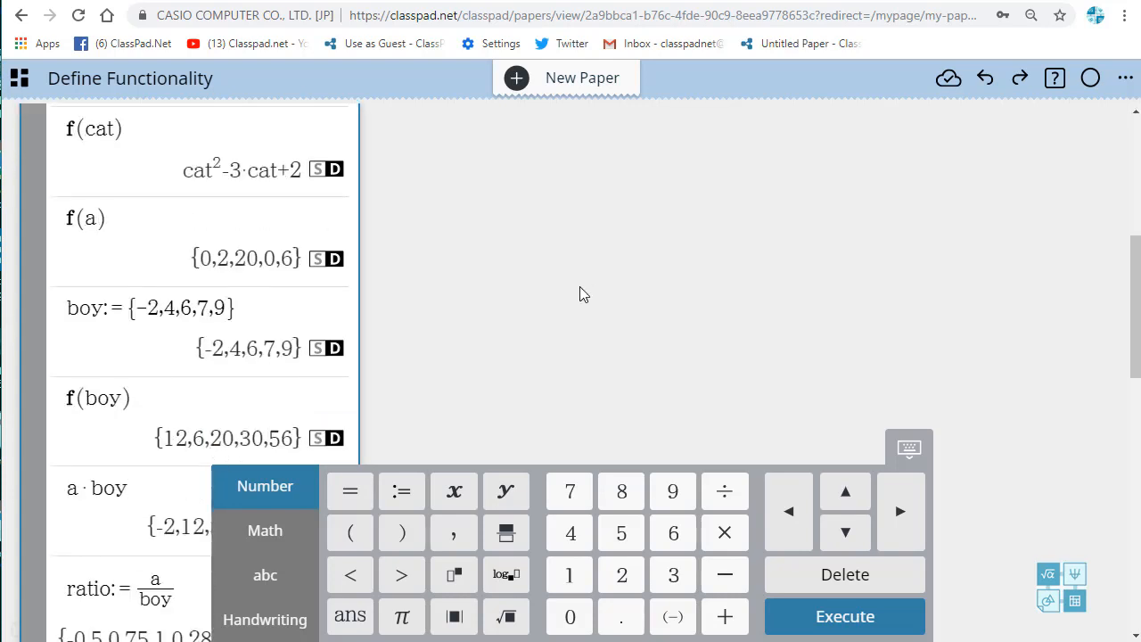
scroll(543, 312, "up", 1)
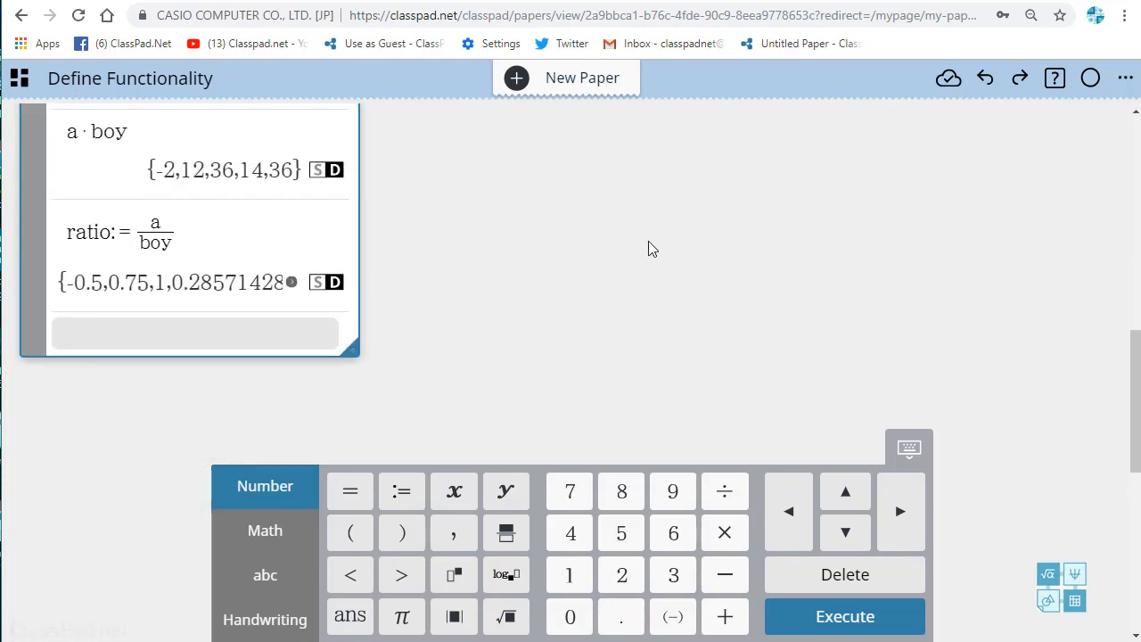
left_click(725, 200)
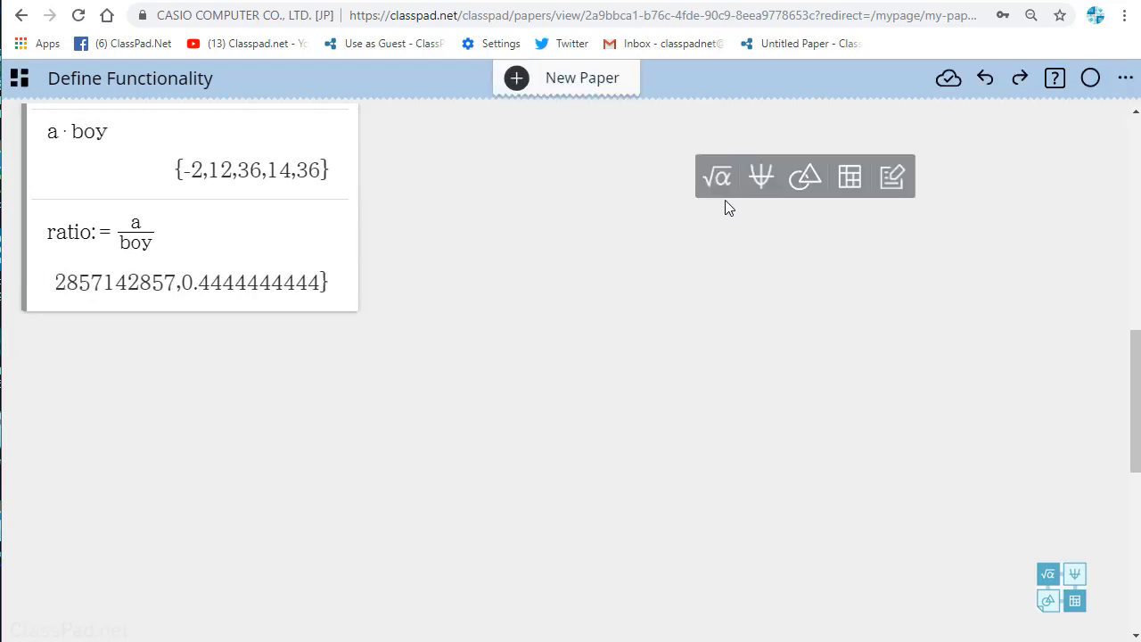
left_click(762, 178)
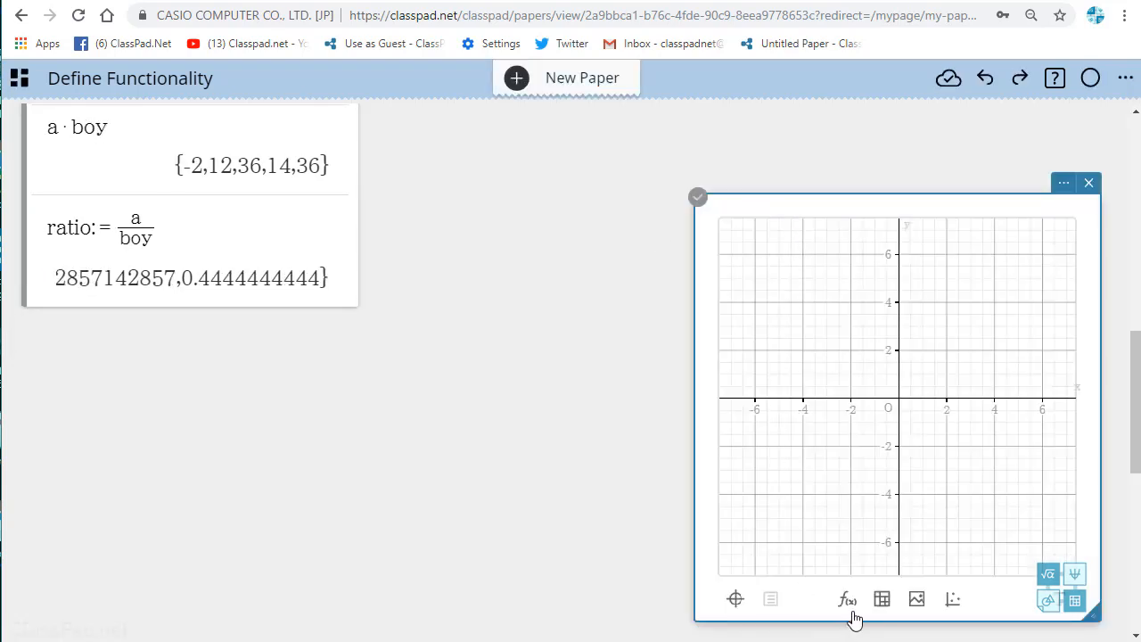
left_click(848, 601)
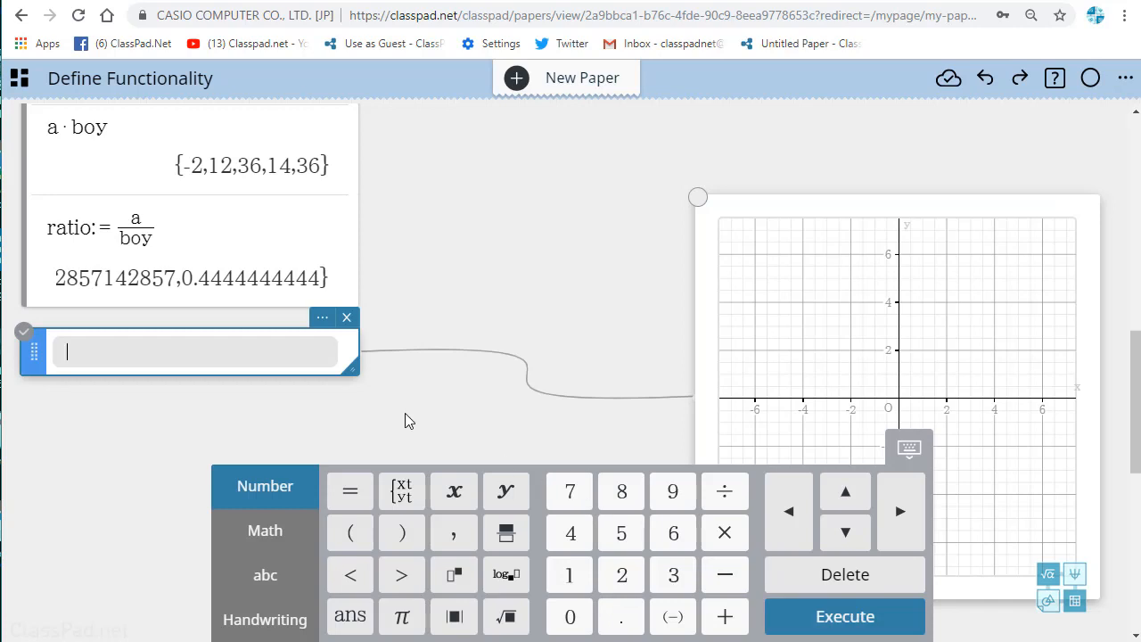
Step: Plot the defined function as y=f(x) and move its equation note above the graph
type("y=f(x")
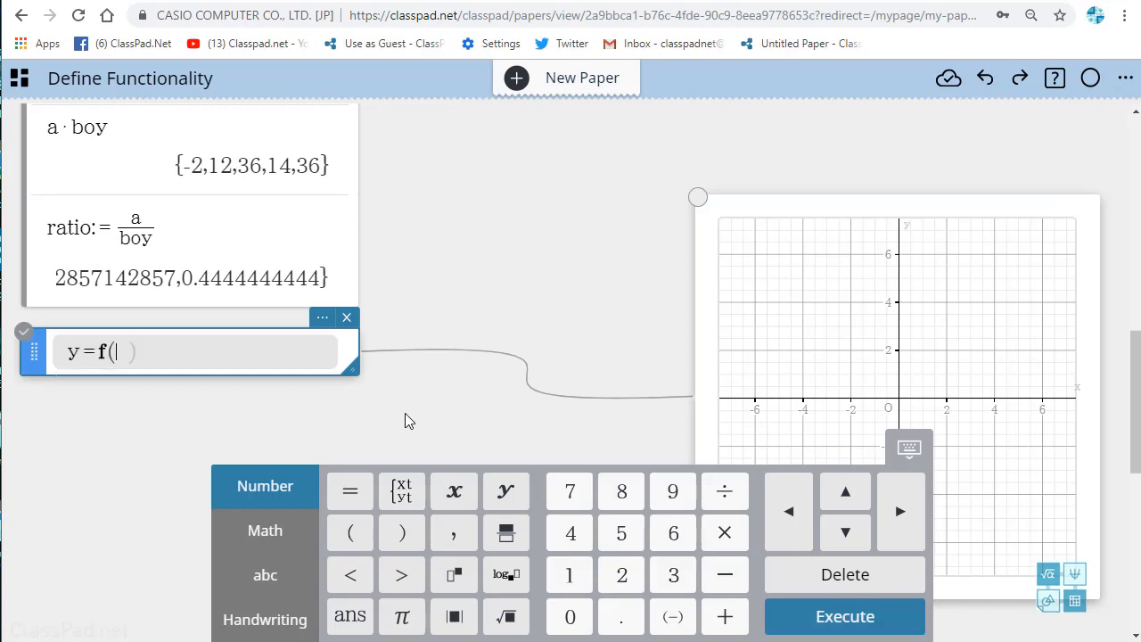
type(")")
key("Return")
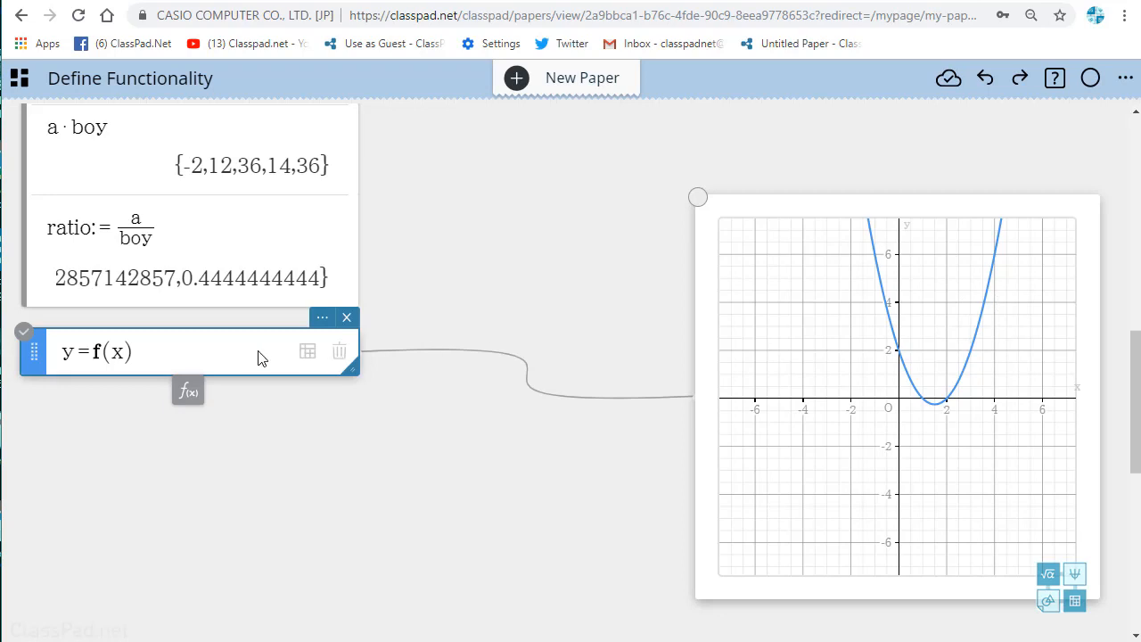
left_click_drag(229, 339, 625, 125)
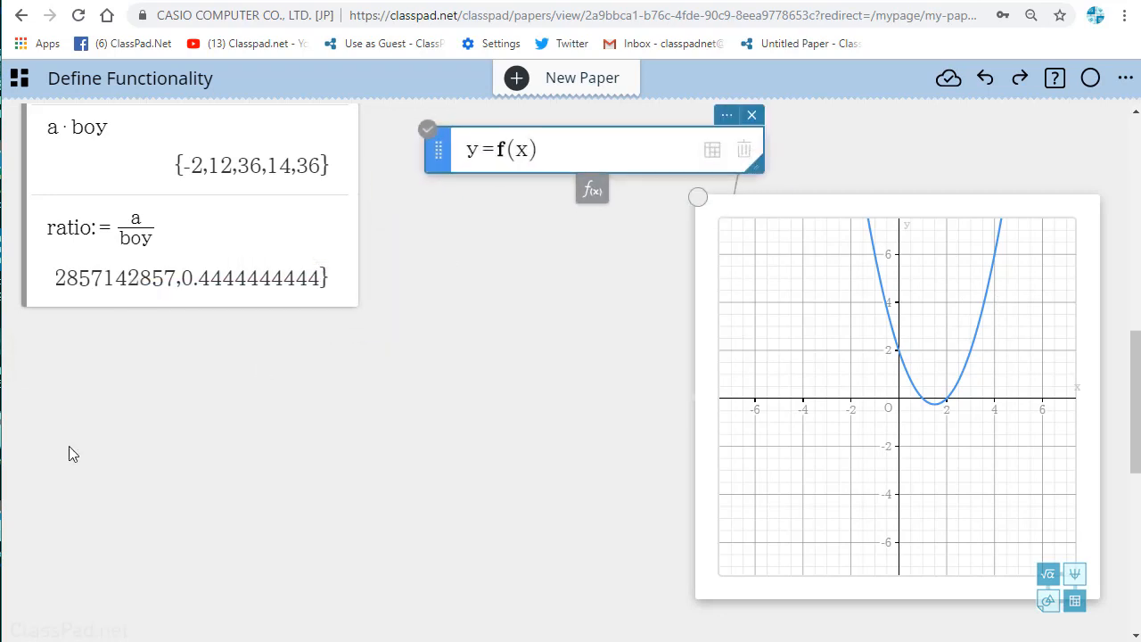
Step: Create a new calculation note below the first one and define the function g(x):=4x-5 in it
left_click(69, 370)
left_click(74, 374)
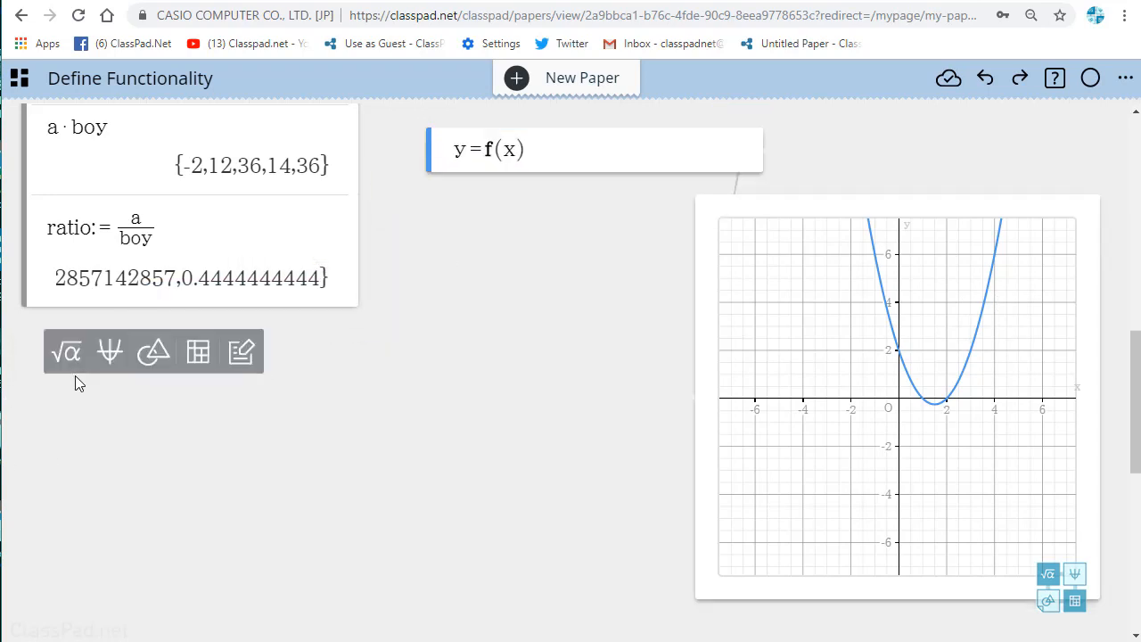
left_click(71, 360)
type("g(x)")
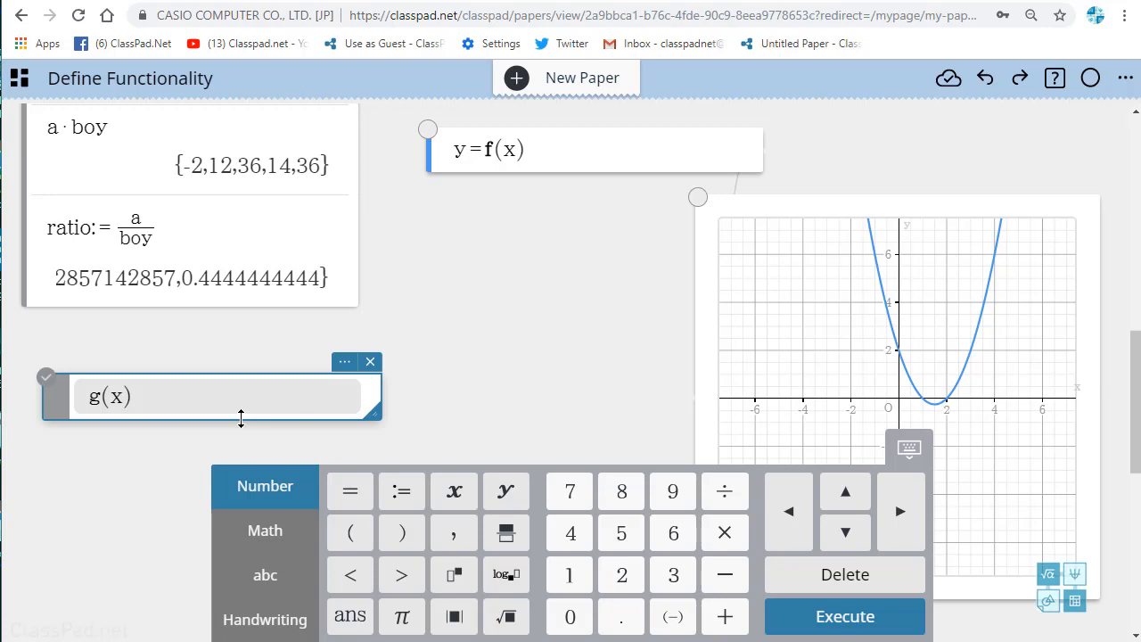
type(":=4x-5")
key("Return")
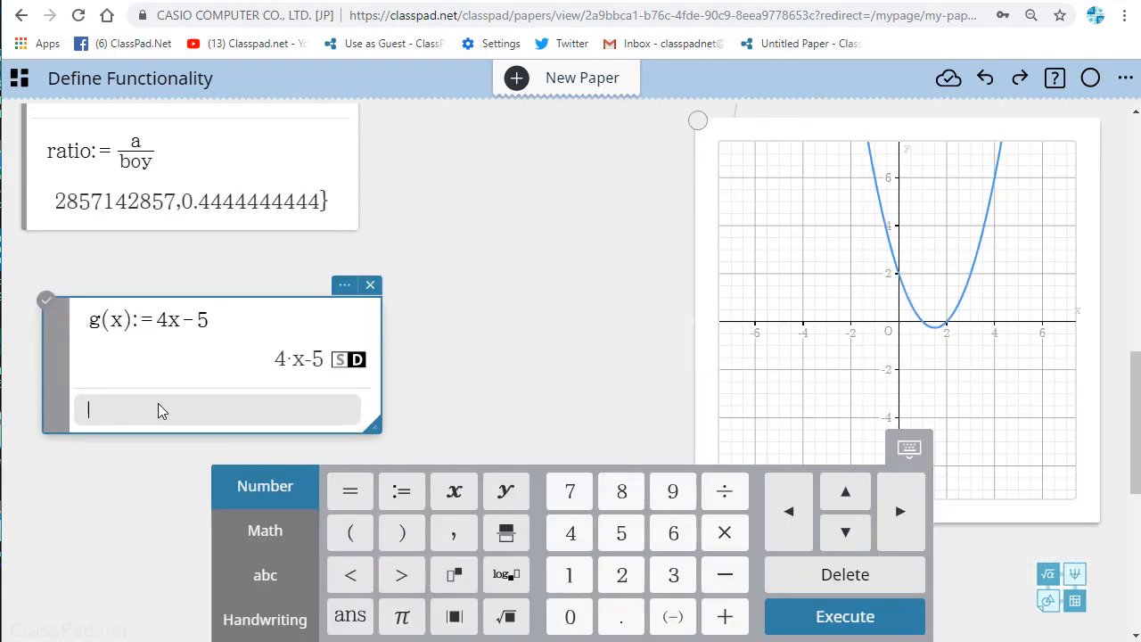
Step: Calculate the composition of the two defined functions, f(g(x))
type("f(g")
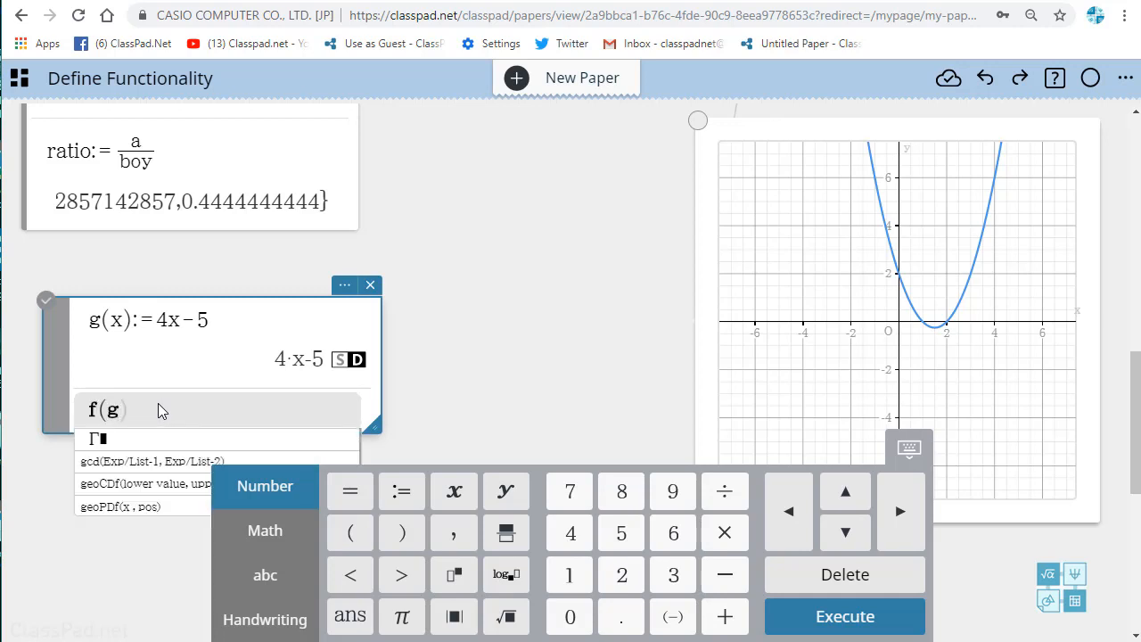
type("(")
type("x0")
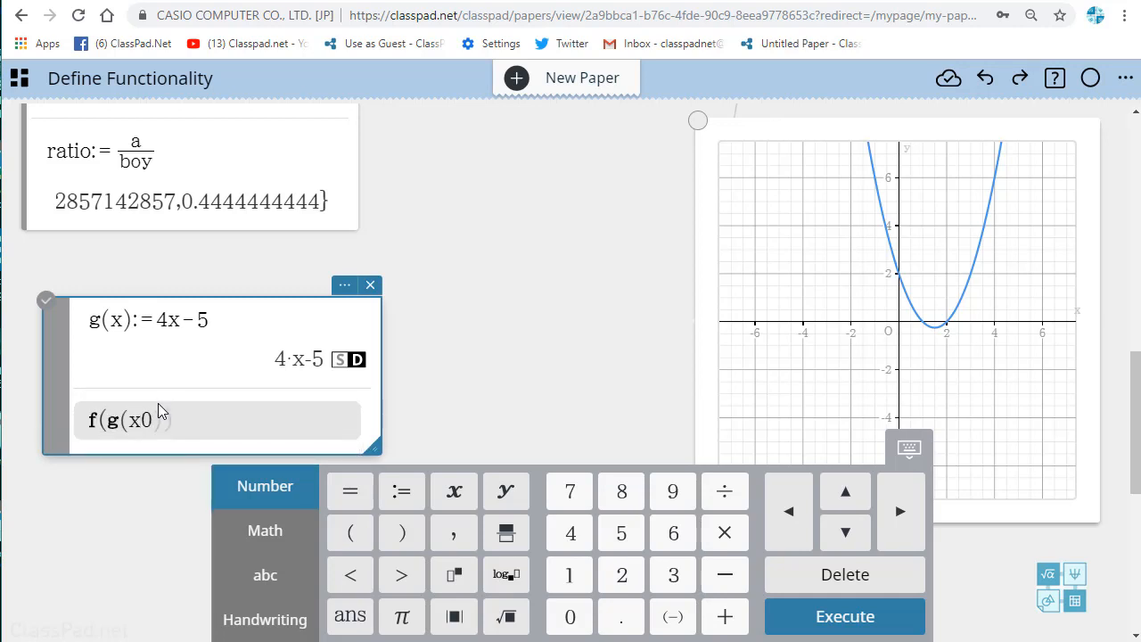
key("BackSpace")
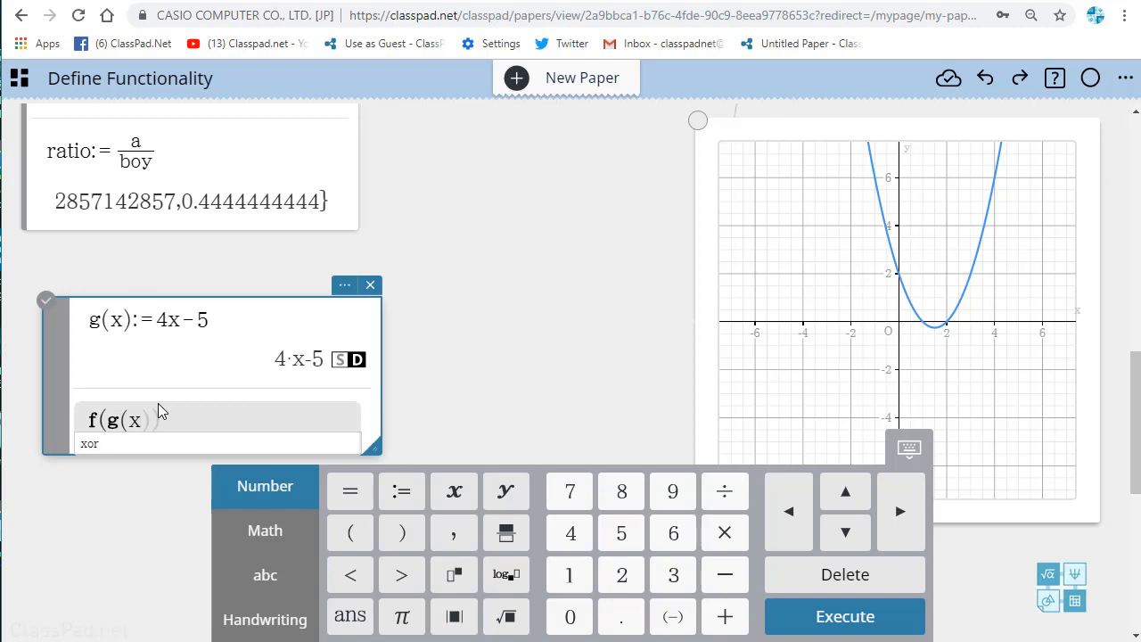
type("0")
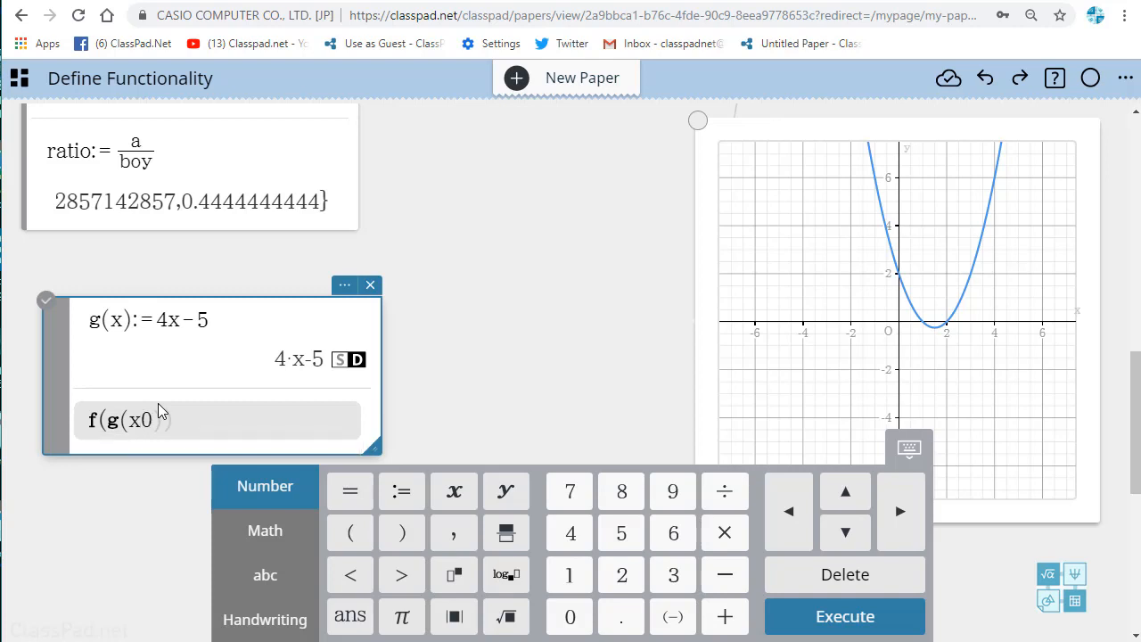
key("BackSpace")
key("Return")
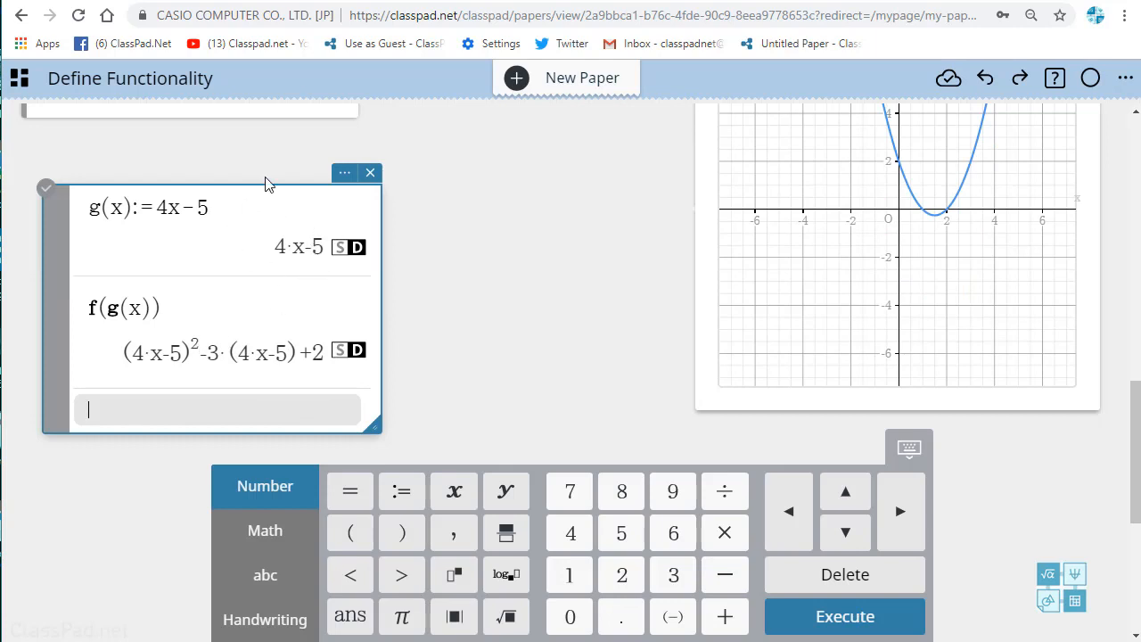
scroll(140, 331, "up", 15)
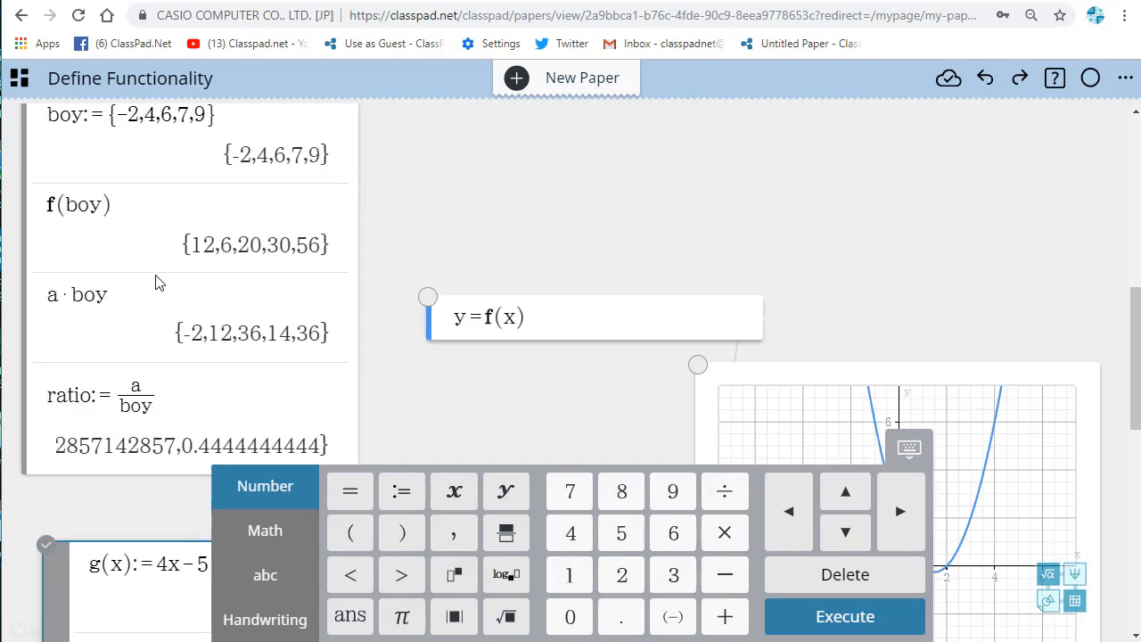
scroll(210, 454, "down", 2)
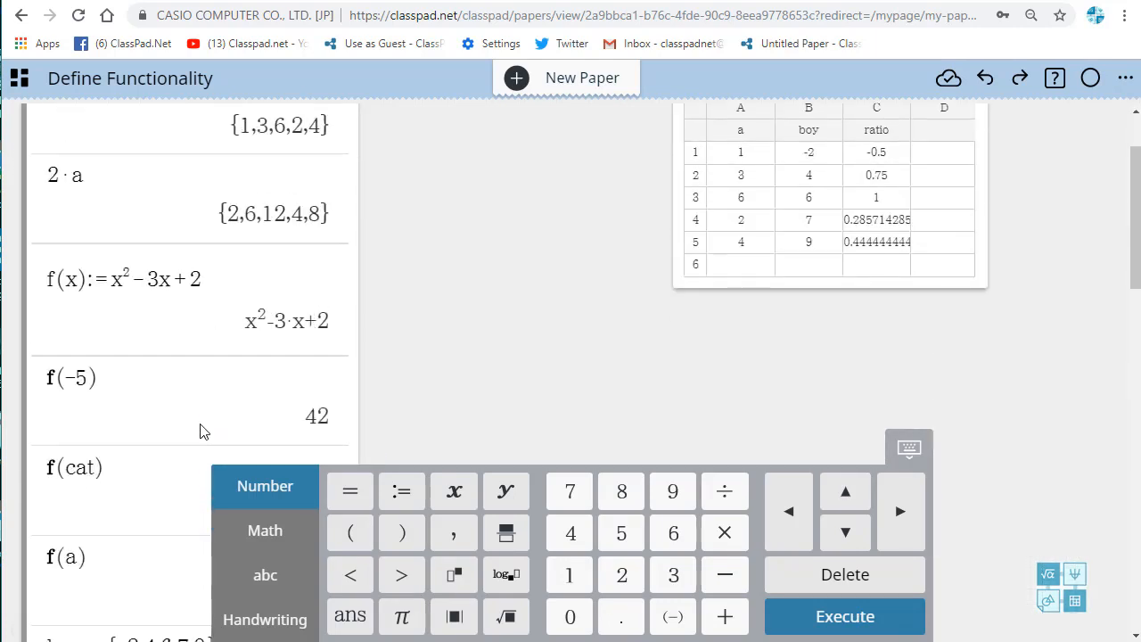
Step: Calculate the reverse composition g(f(x)) in the calculation note that defines g(x)
scroll(251, 377, "down", 12)
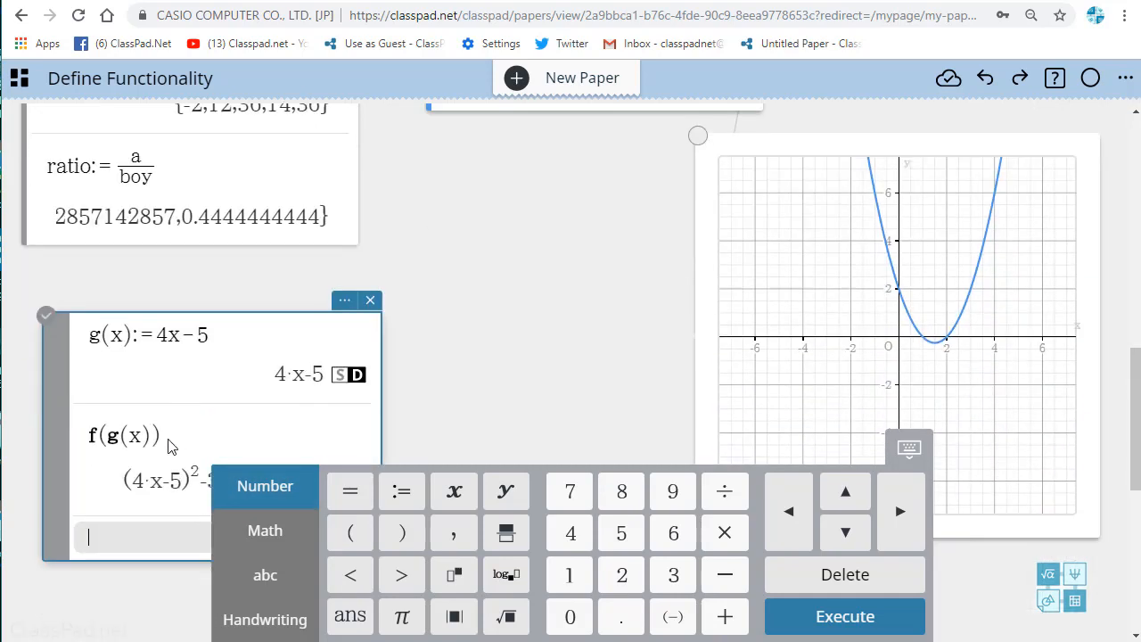
scroll(133, 374, "up", 3)
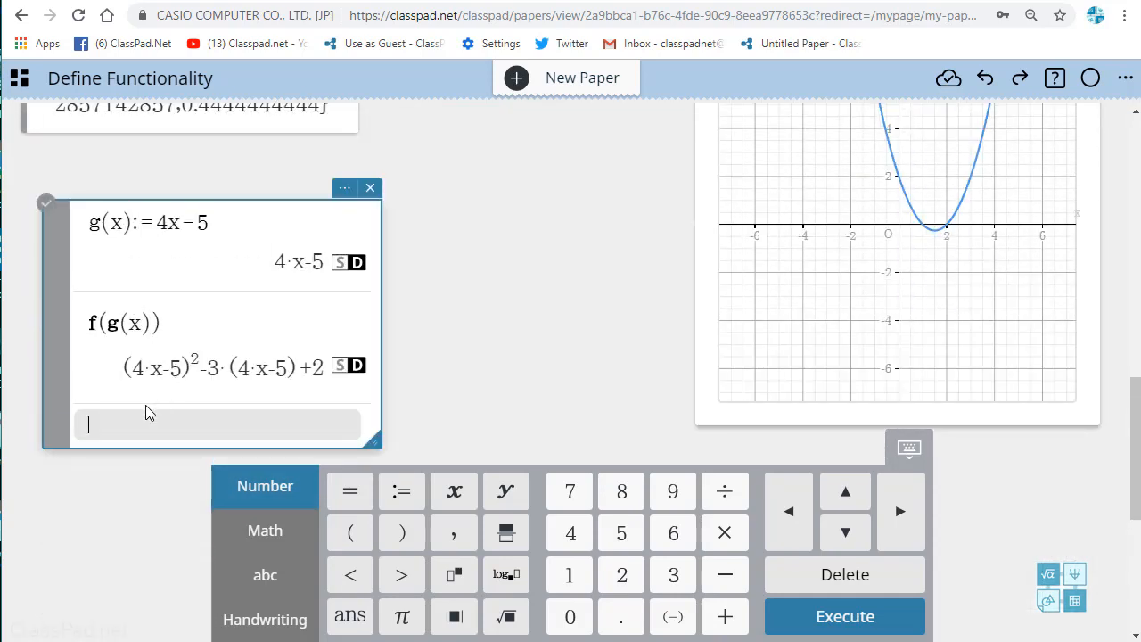
type("f")
key("BackSpace")
type("g(f")
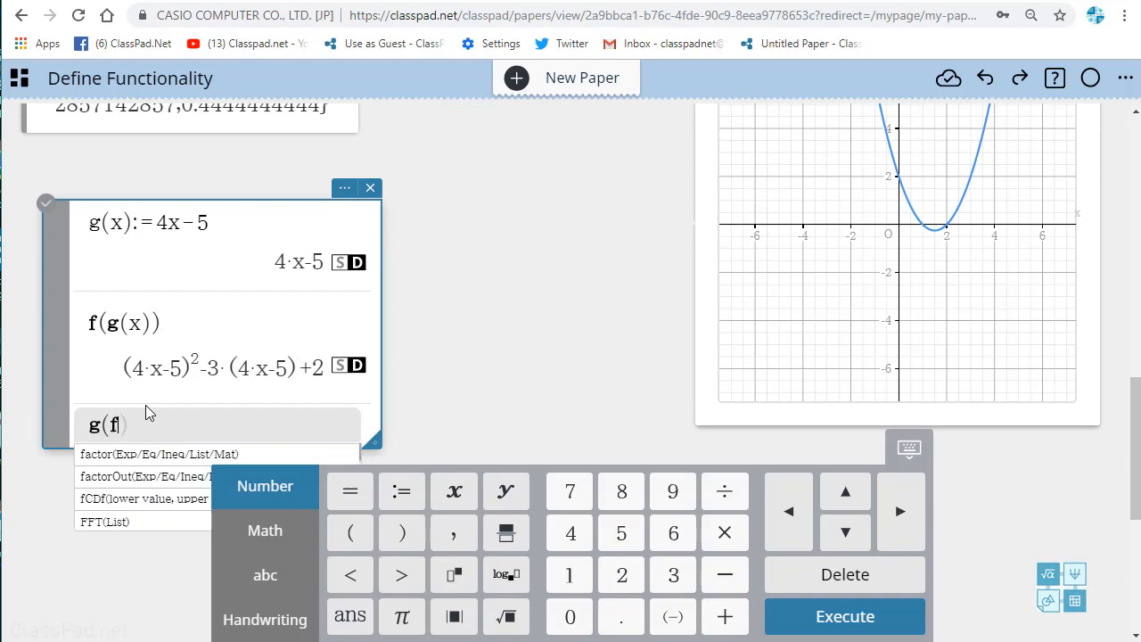
type("(x")
key("Return")
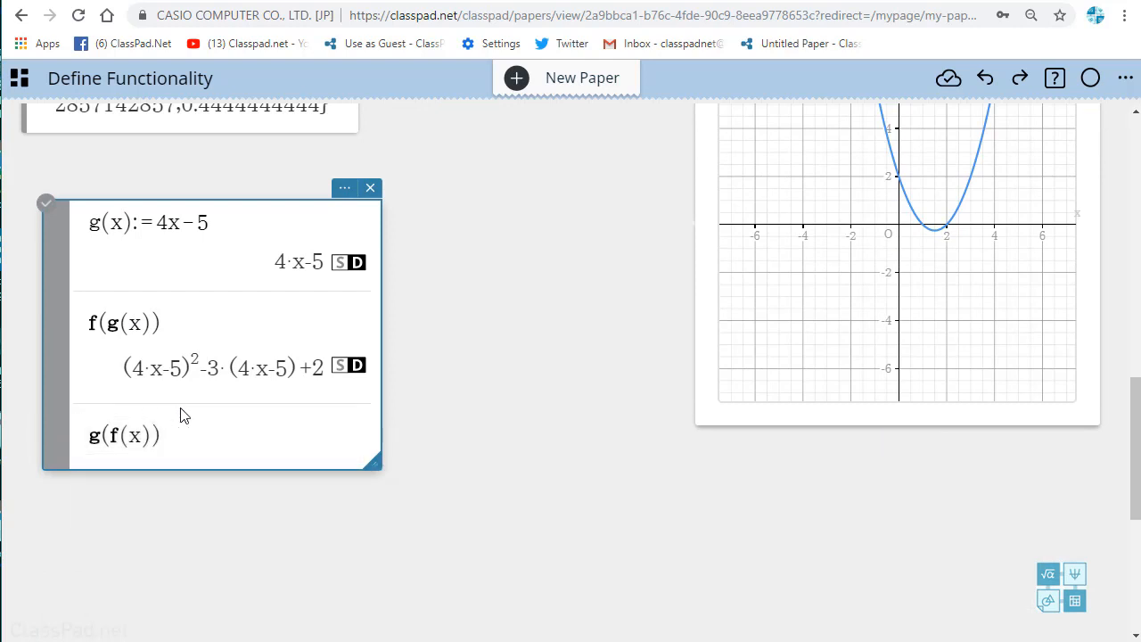
Step: Add y=g(x) as a second function in the graph's equation note to plot it
scroll(436, 350, "up", 2)
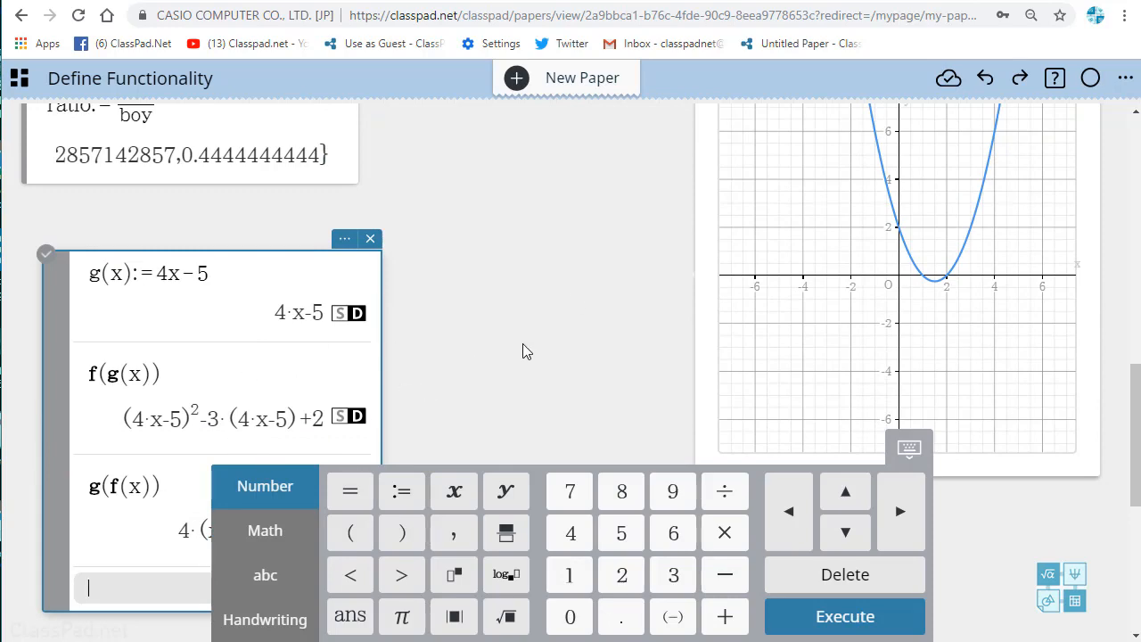
scroll(526, 338, "up", 4)
scroll(623, 249, "down", 2)
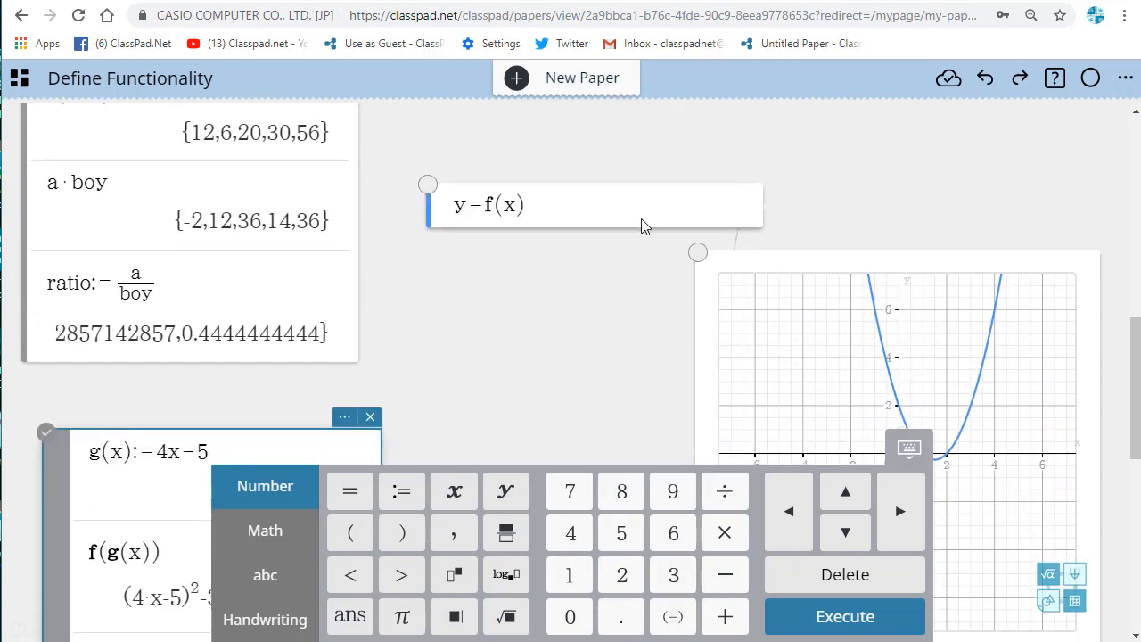
left_click(621, 225)
left_click(591, 248)
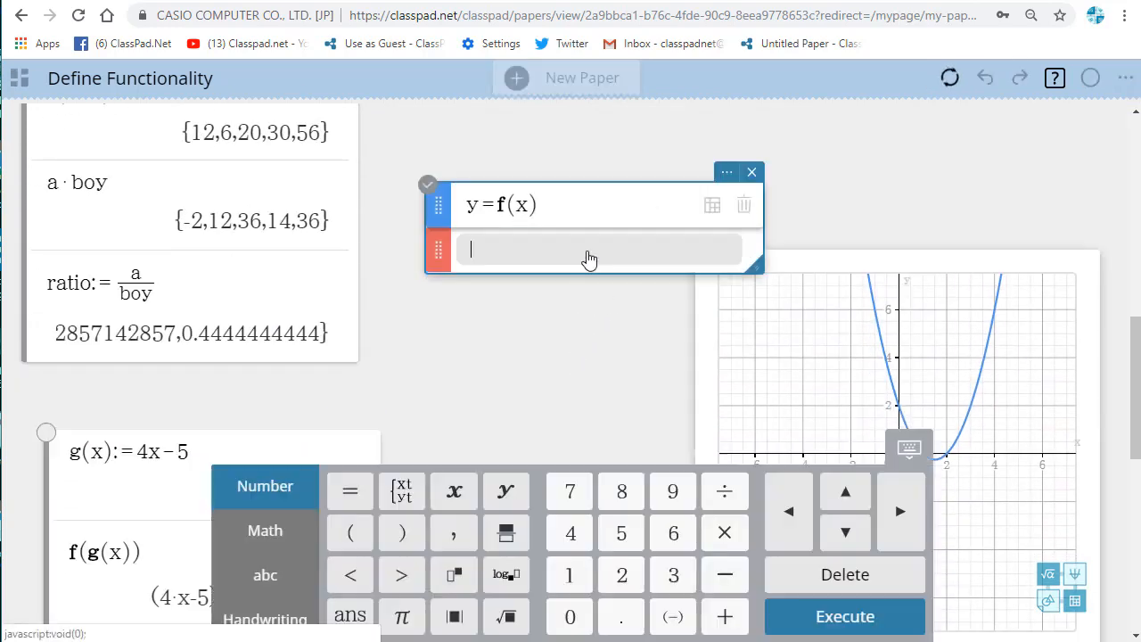
type("y=g(x)")
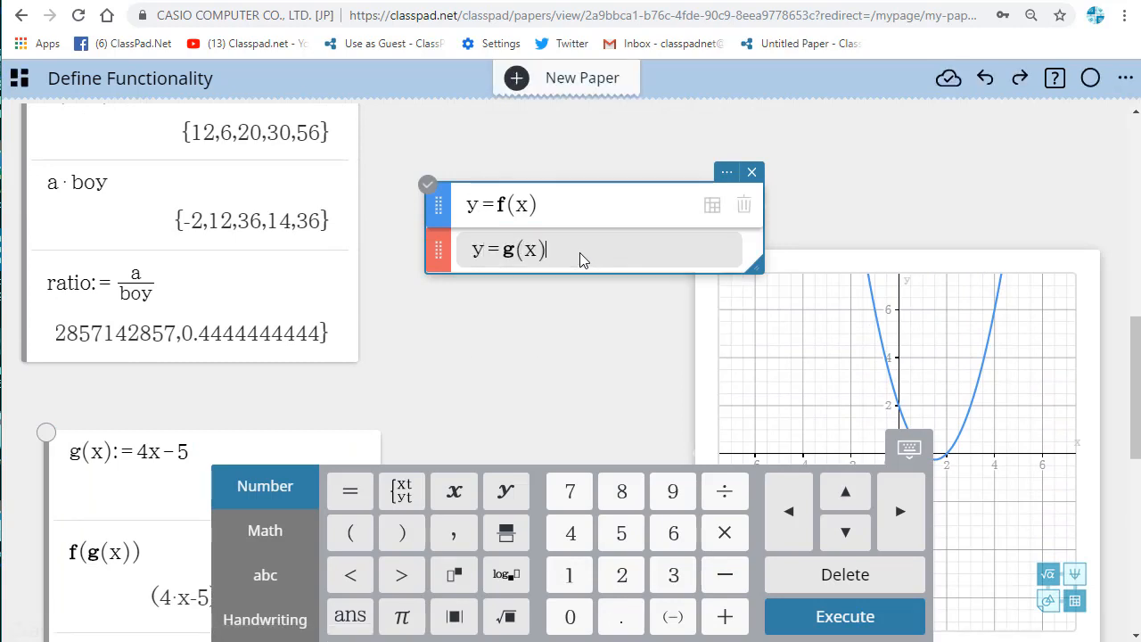
key("Return")
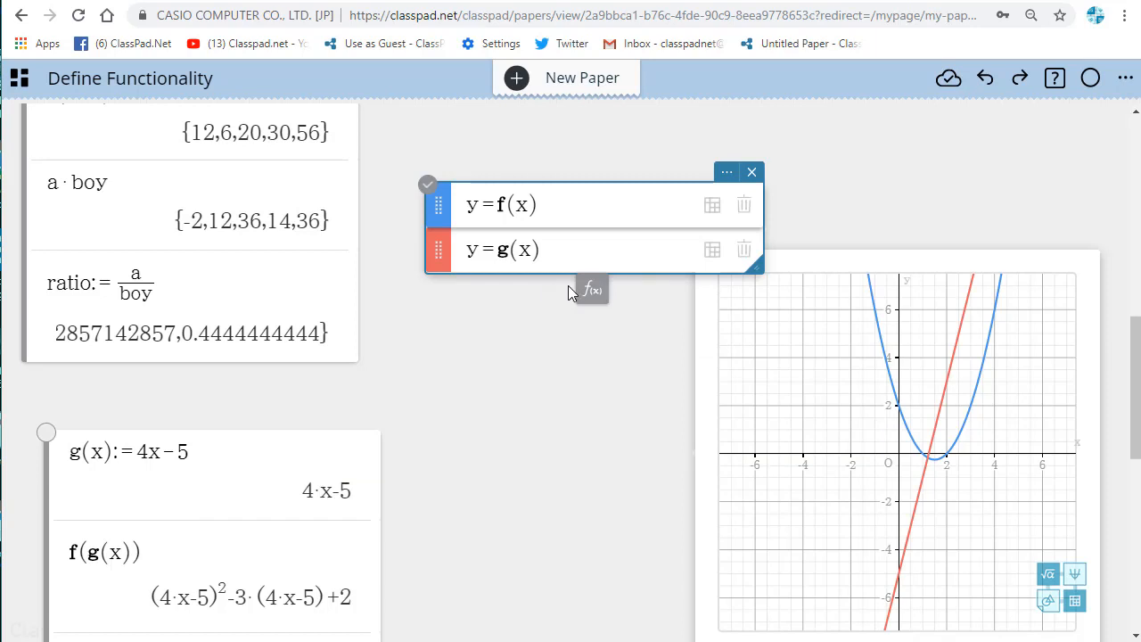
Step: Add a third entry to the graph's equation note and plot the composition y=f(g(x))
left_click(591, 291)
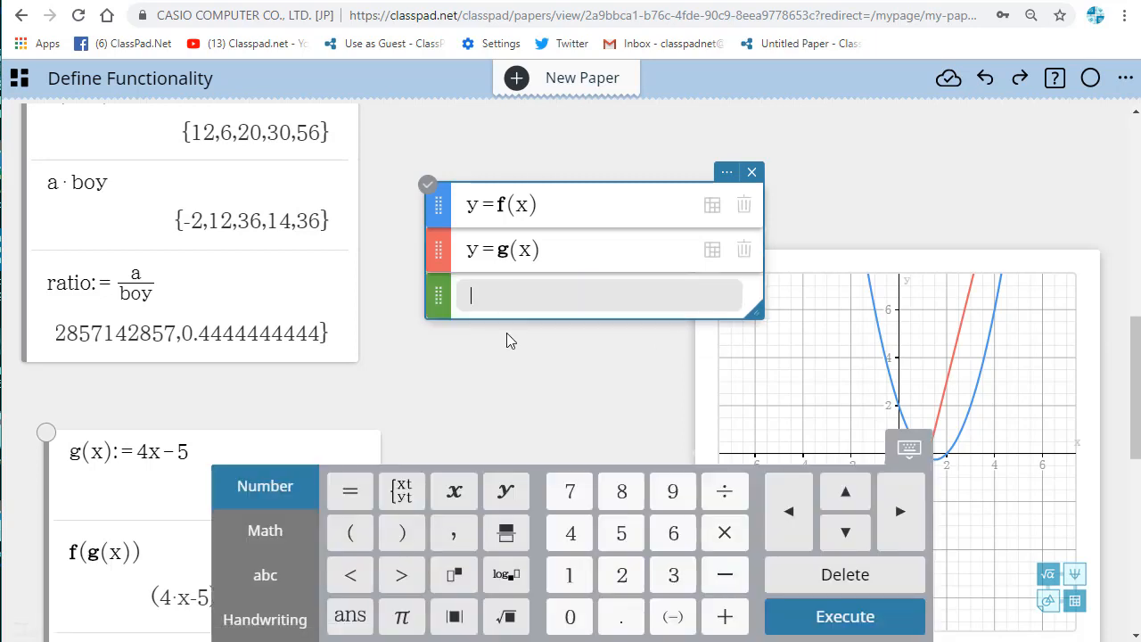
type("y=f(g(x)")
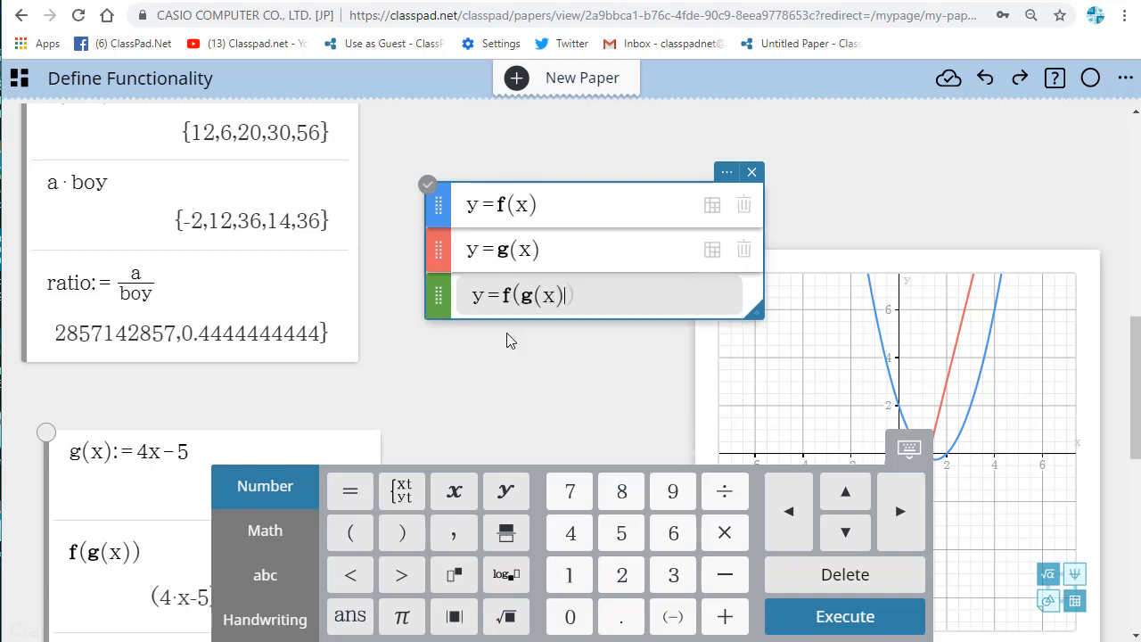
key("Return")
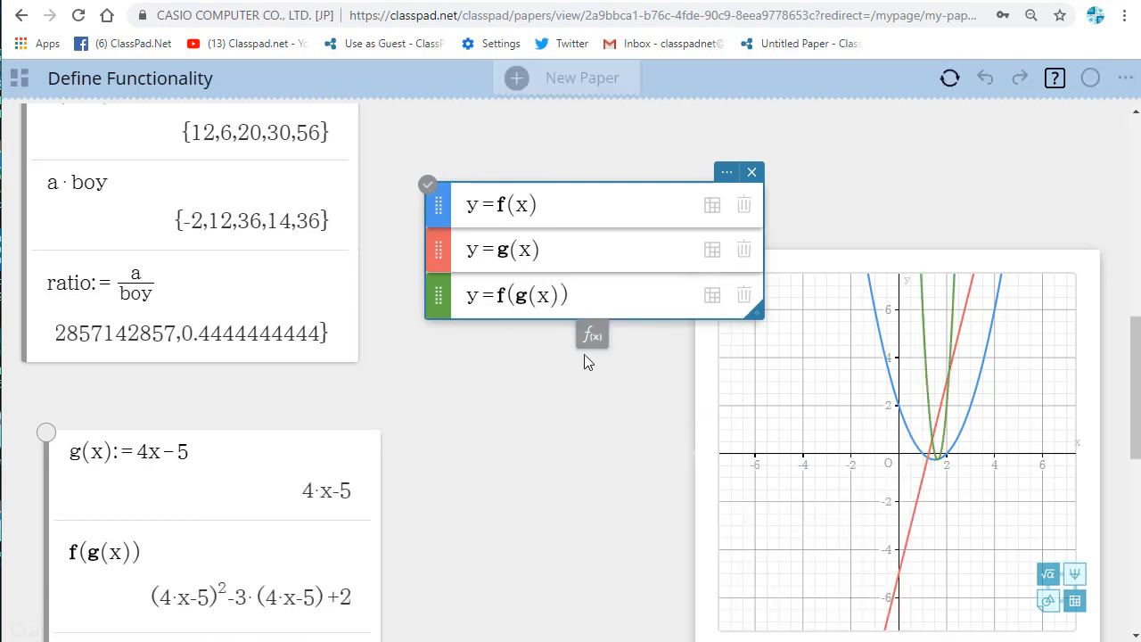
Step: Add a fourth entry to the equation note, set its color to purple, and plot y=g(f(x))
left_click(590, 335)
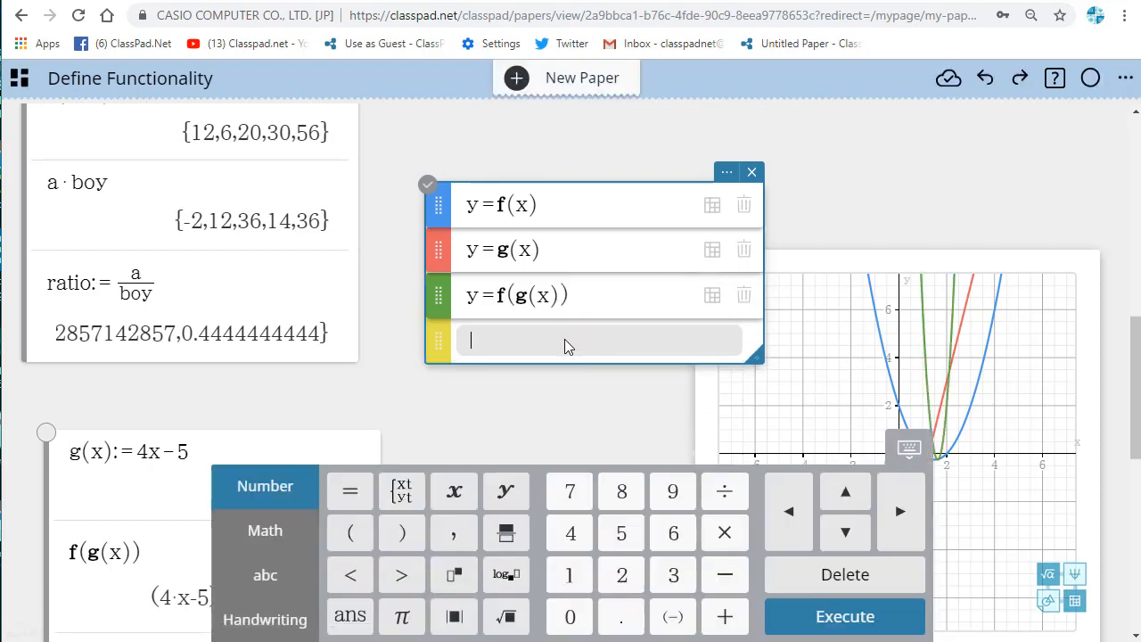
left_click(437, 339)
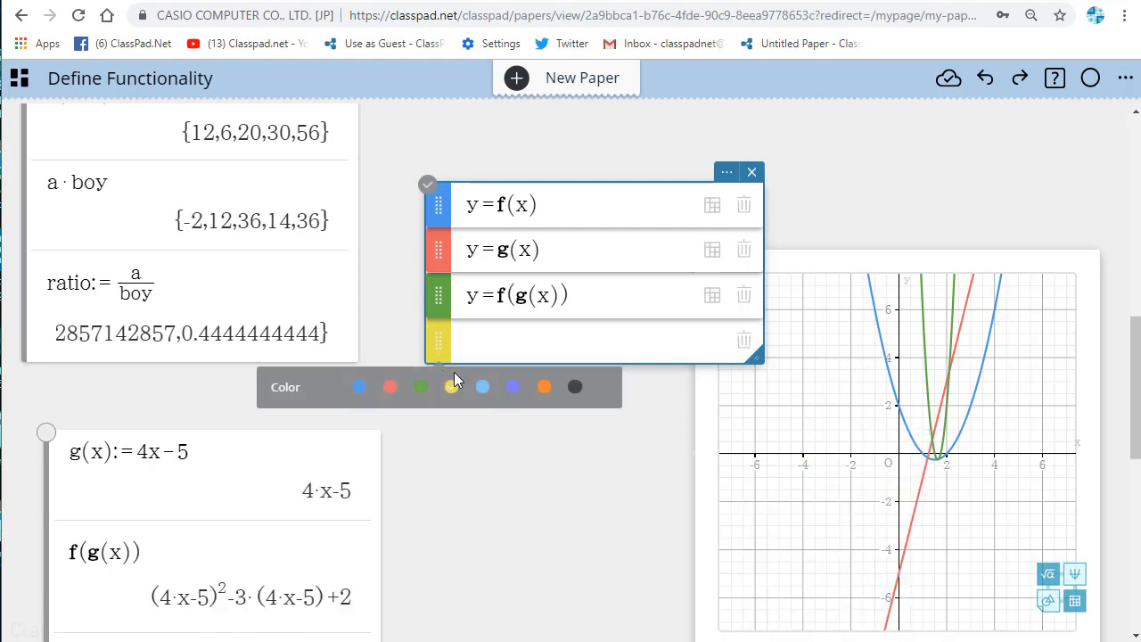
left_click(513, 386)
left_click(490, 346)
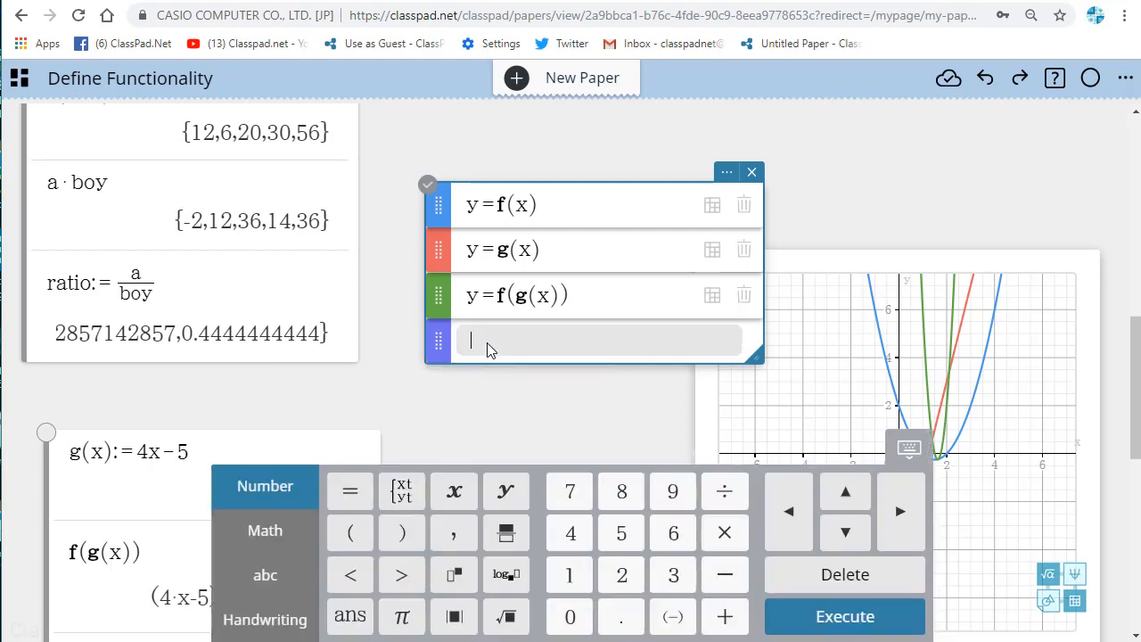
type("y=g(f(x)")
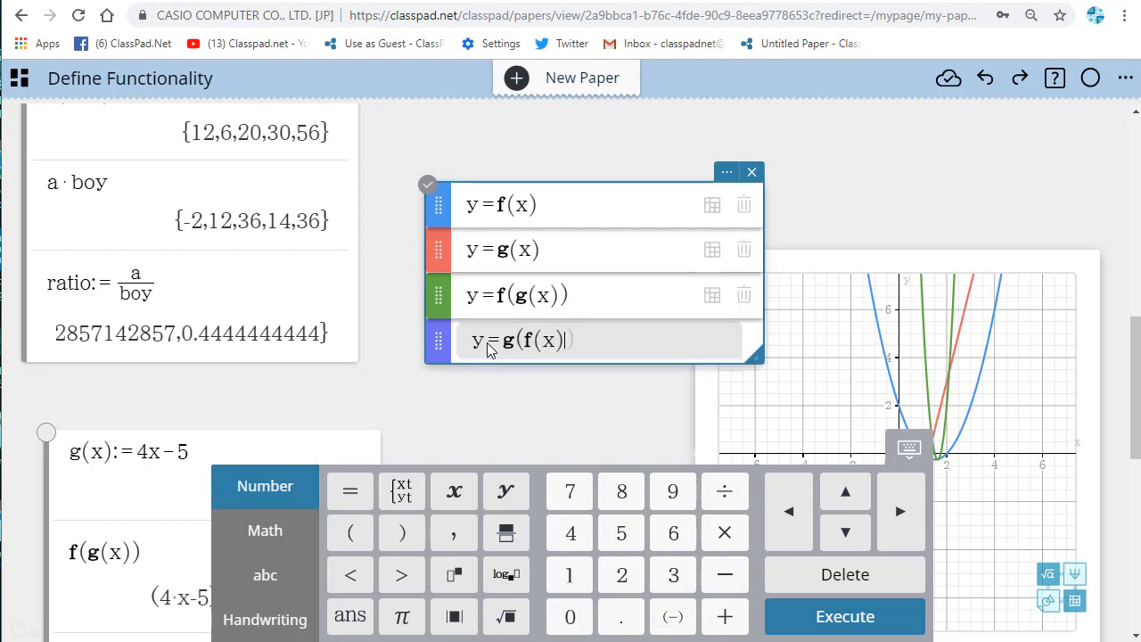
key("Return")
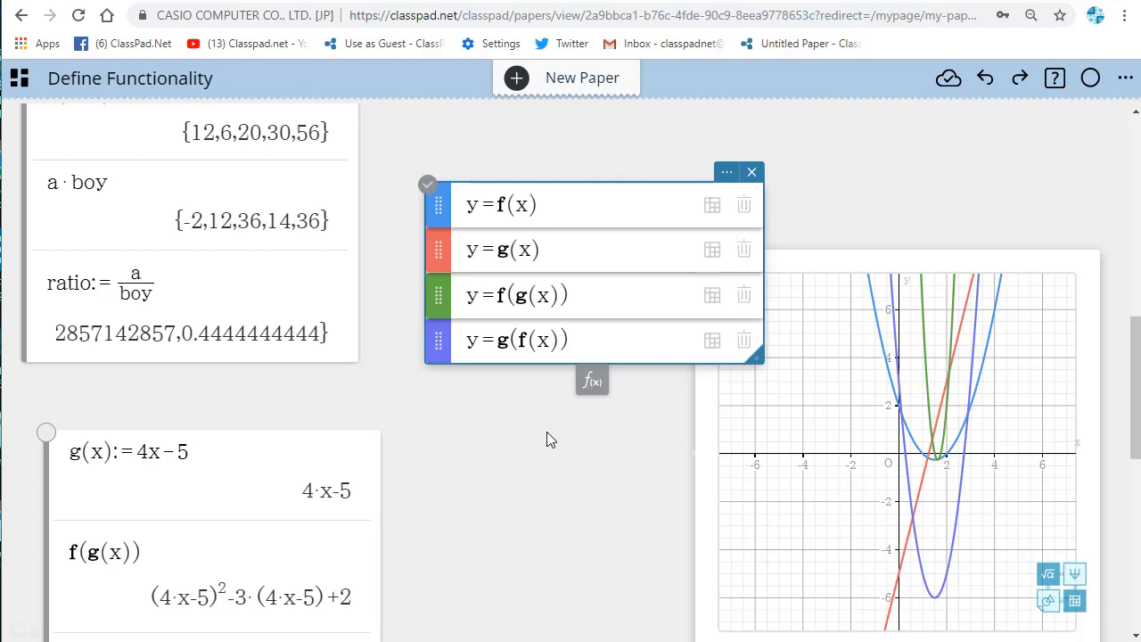
scroll(489, 468, "down", 3)
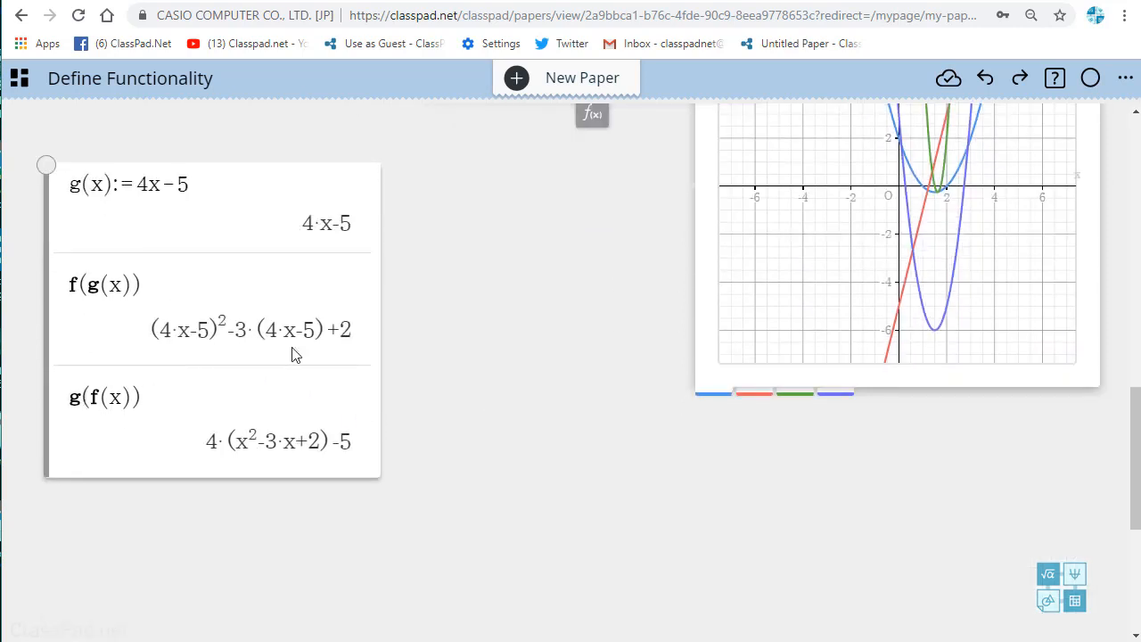
scroll(303, 356, "up", 2)
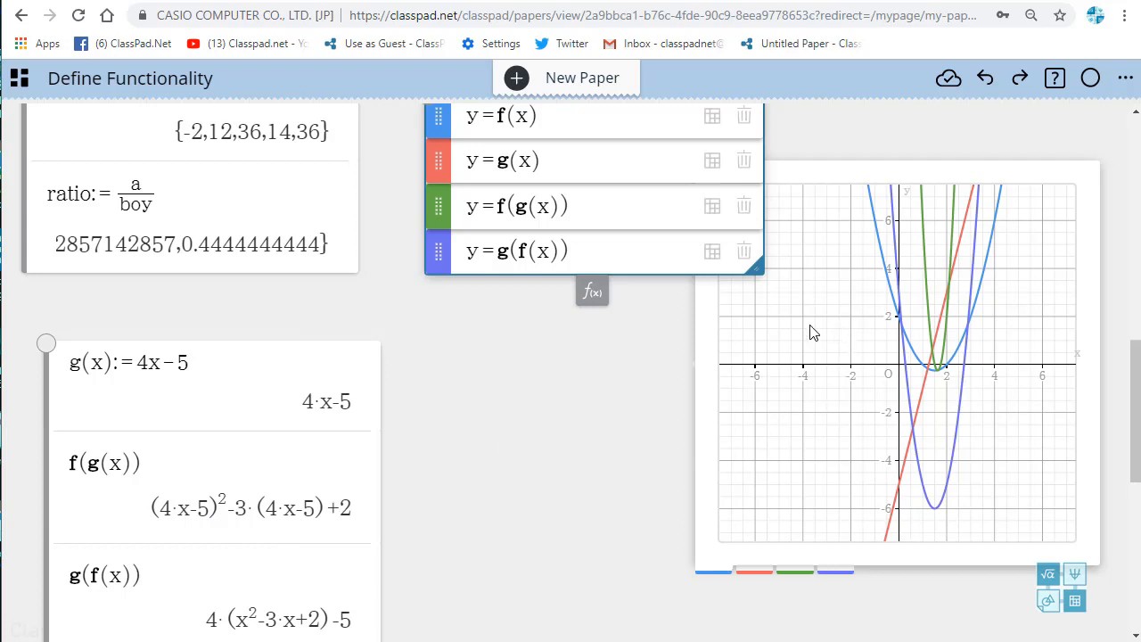
scroll(762, 419, "up", 10)
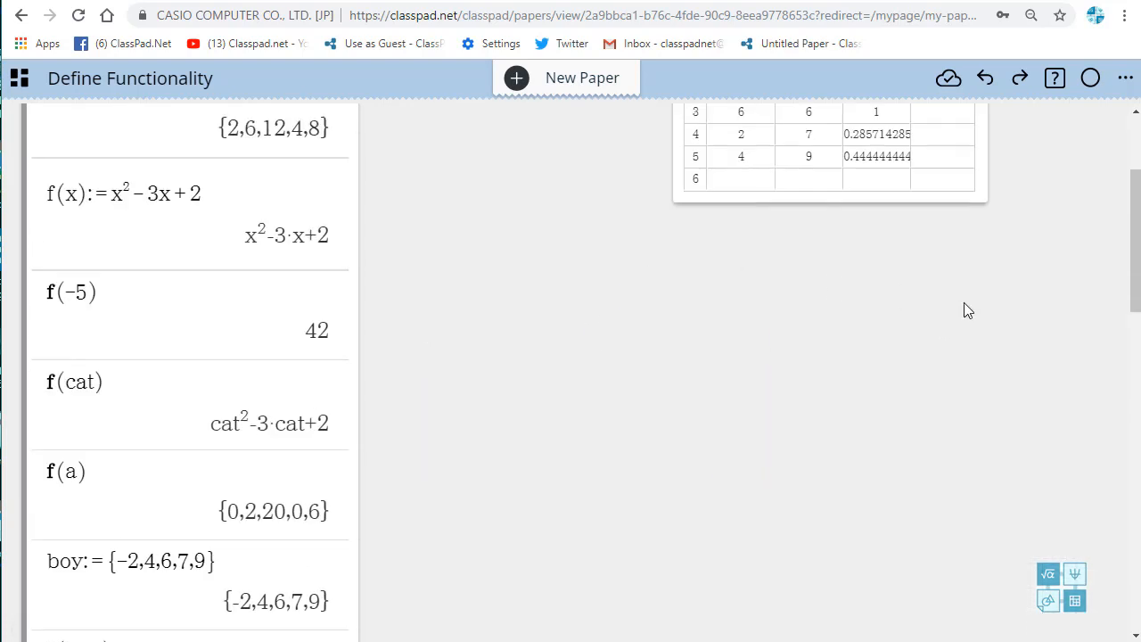